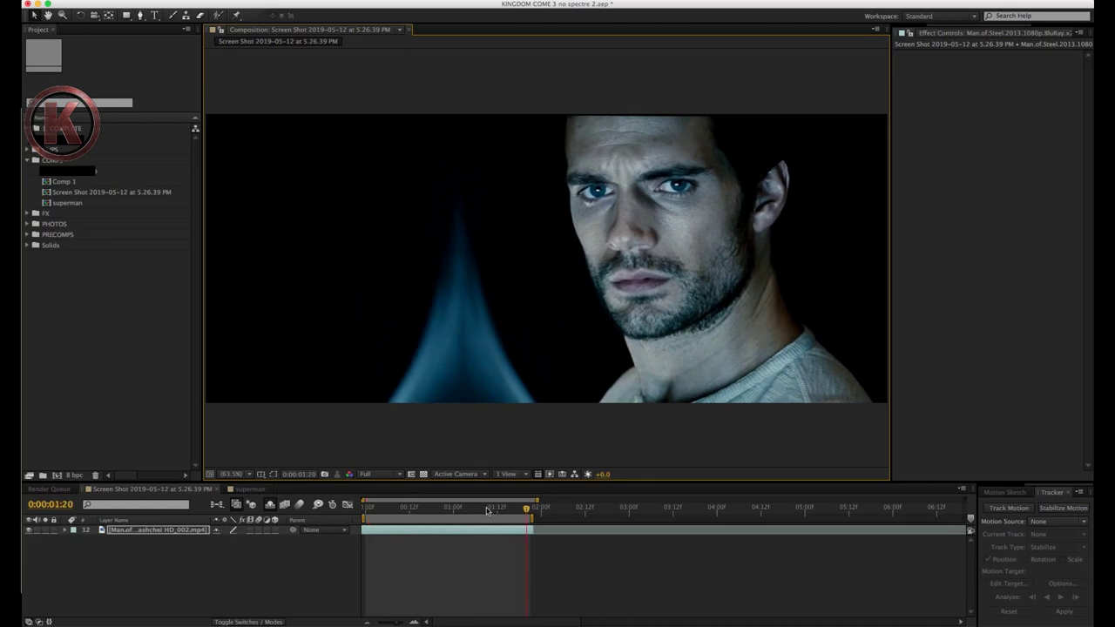
Step: Stabilize the Man of Steel clip for position and rotation using track points on both eyes, analyze backward, and apply in X and Y
{"action": "left_click", "coordinate": [123, 535]}
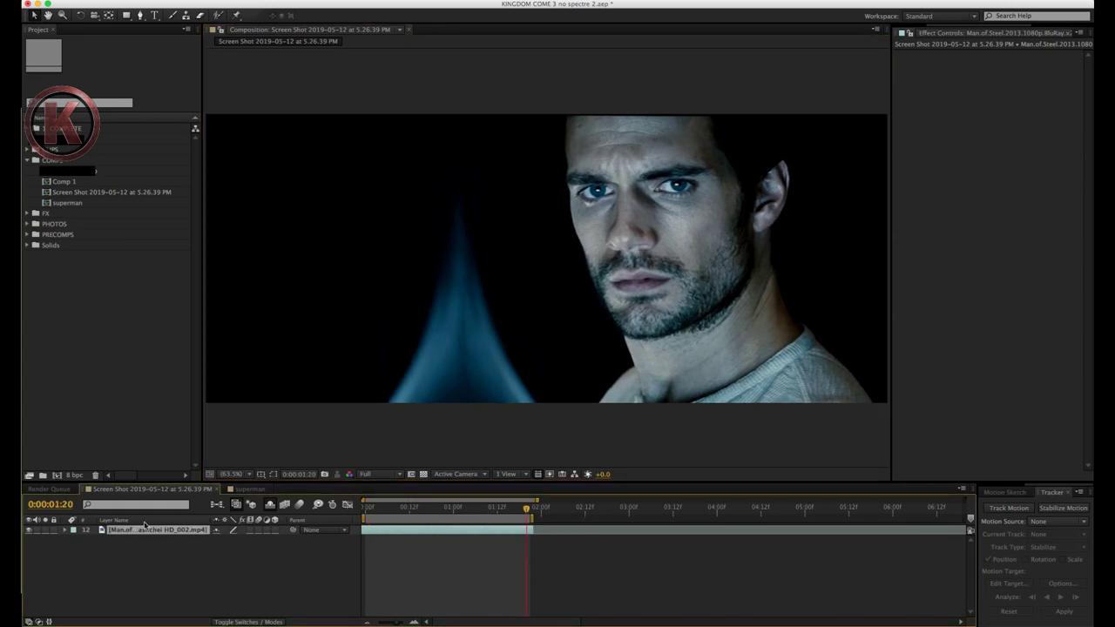
{"action": "left_click", "coordinate": [1071, 511]}
{"action": "left_click", "coordinate": [1026, 560]}
{"action": "left_click_drag", "start_coordinate": [442, 247], "coordinate": [478, 272]}
{"action": "left_click_drag", "start_coordinate": [439, 244], "coordinate": [444, 171]}
{"action": "left_click", "coordinate": [1046, 596]}
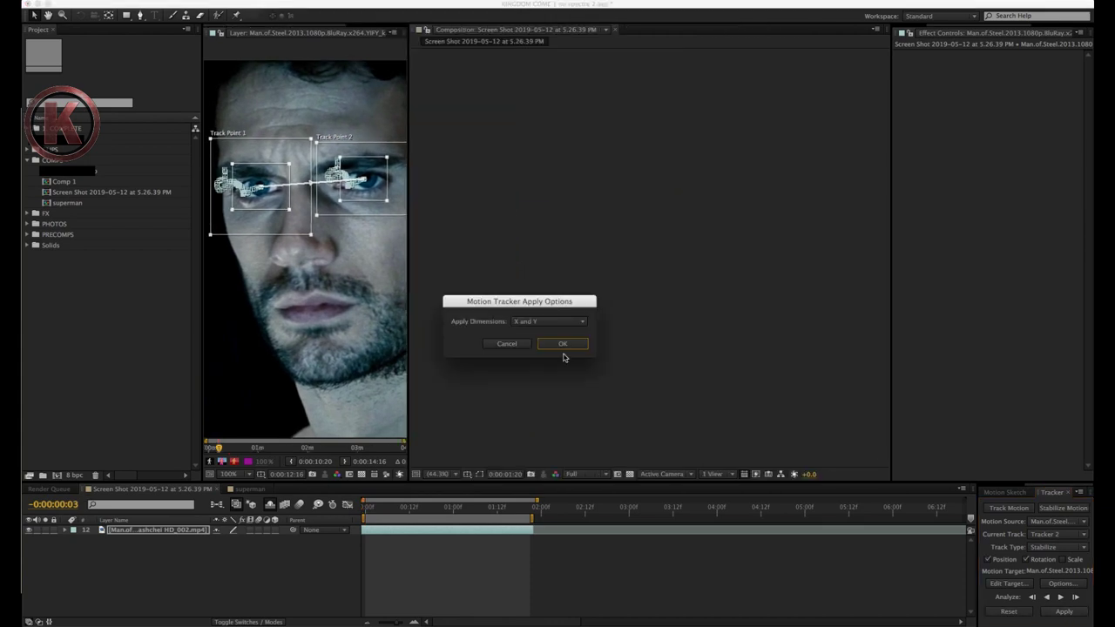
{"action": "left_click", "coordinate": [562, 345]}
Step: Play the stabilized clip from its first frame to check the head's movement
{"action": "left_click", "coordinate": [366, 510]}
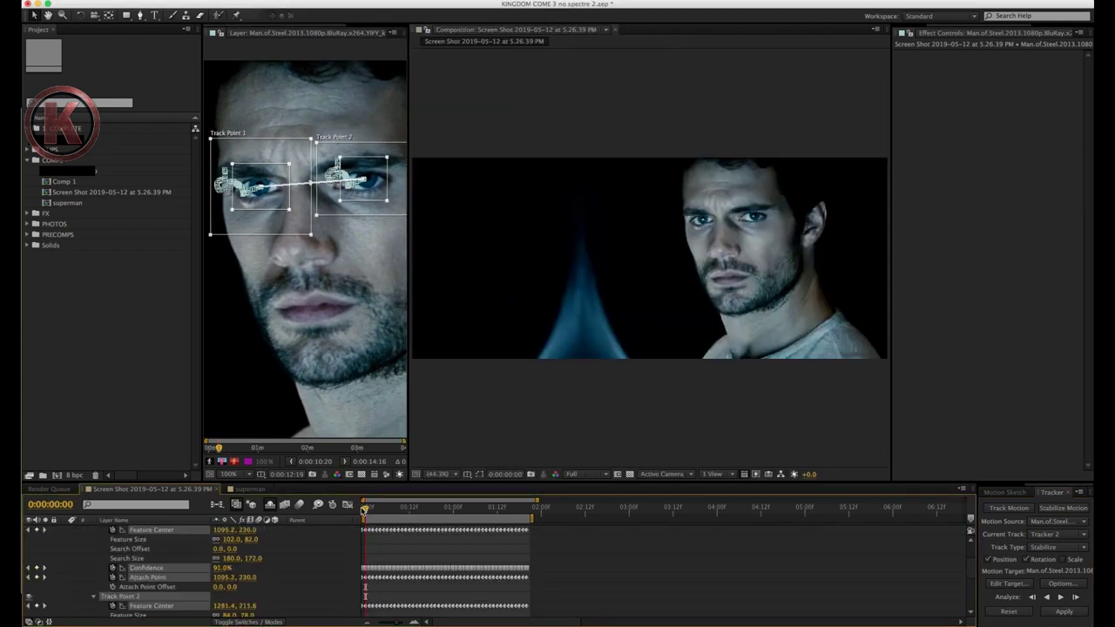
{"action": "key", "text": "grave"}
{"action": "key", "text": "space"}
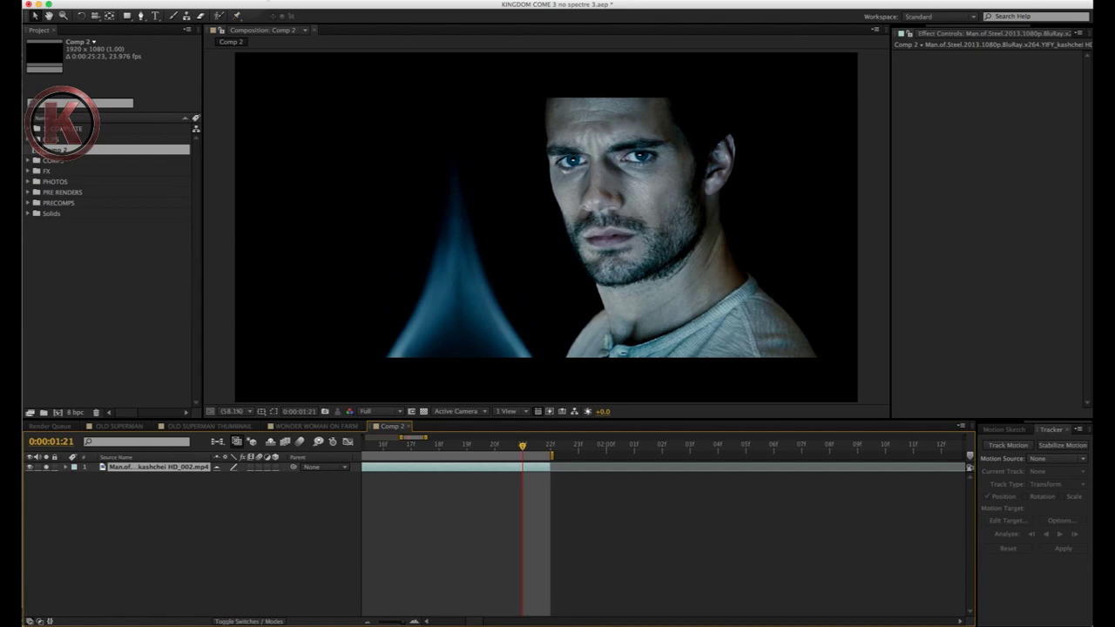
Step: Add a null object to Comp 2
{"action": "left_click", "coordinate": [222, 1]}
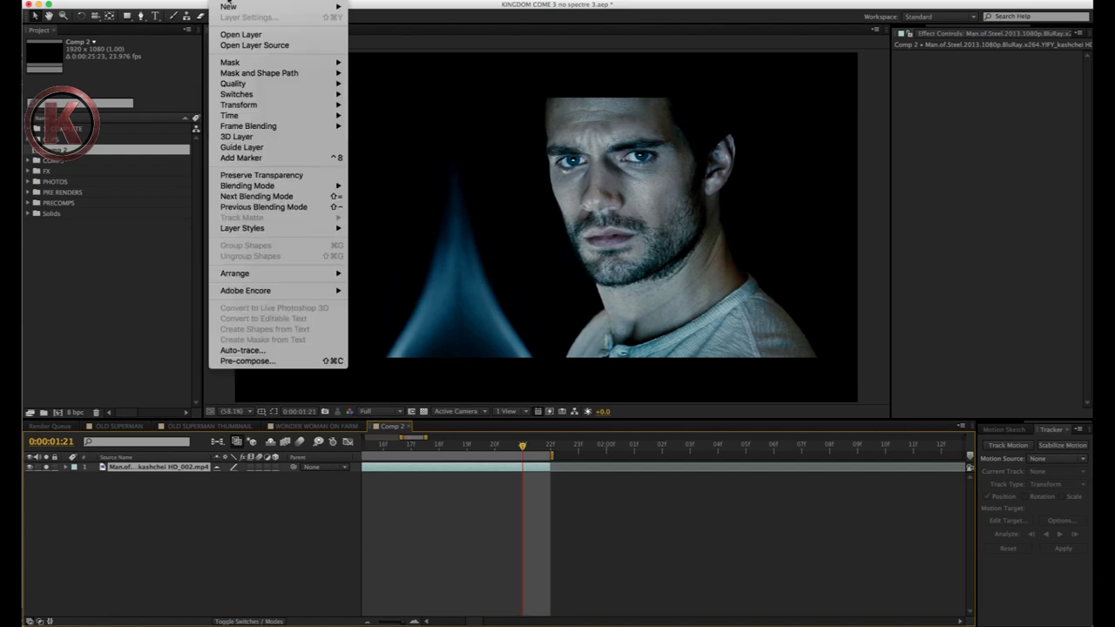
{"action": "mouse_move", "coordinate": [229, 7]}
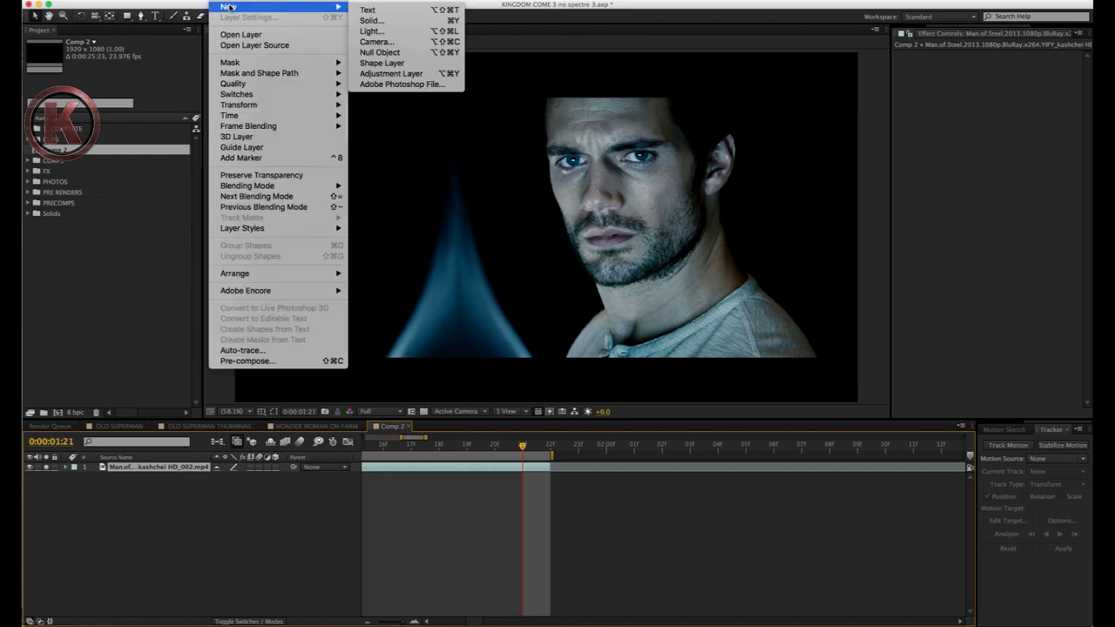
{"action": "left_click", "coordinate": [391, 54]}
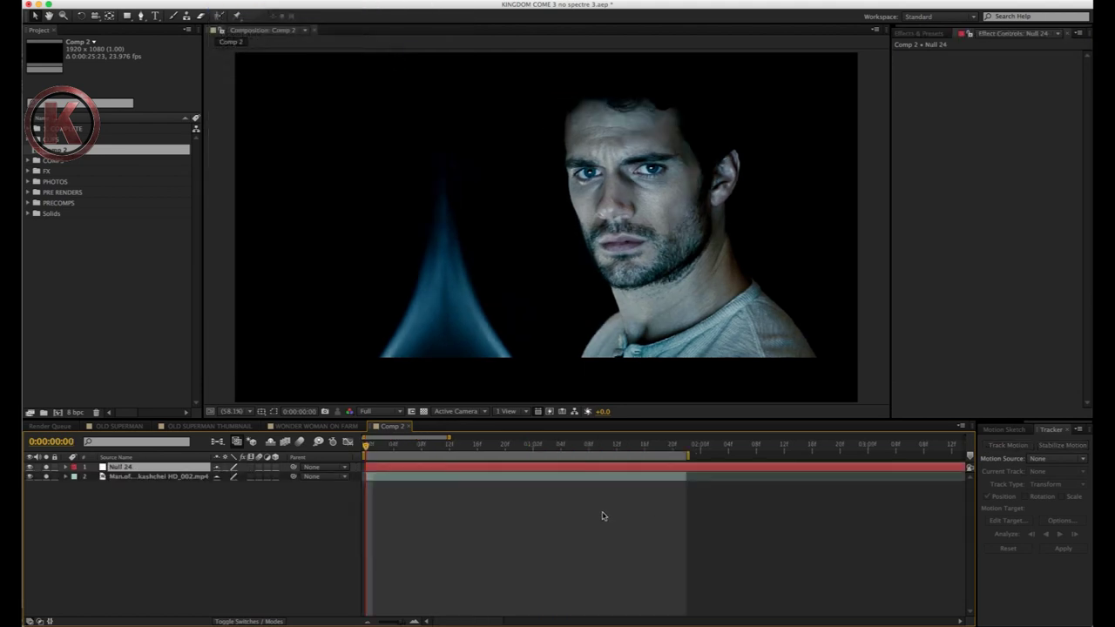
Step: Track the clip's position, rotation and scale with one track point on each eye, and analyze forward
{"action": "left_click", "coordinate": [557, 478]}
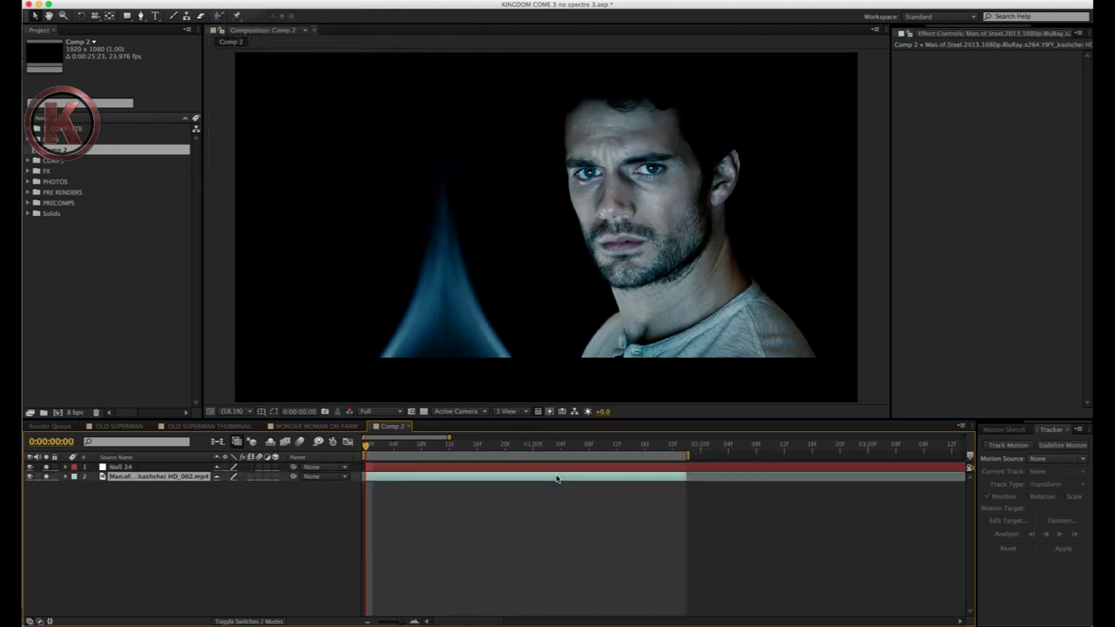
{"action": "left_click", "coordinate": [1013, 448]}
{"action": "left_click_drag", "start_coordinate": [384, 214], "coordinate": [400, 226]}
{"action": "left_click_drag", "start_coordinate": [407, 234], "coordinate": [328, 179]}
{"action": "left_click", "coordinate": [1034, 494]}
{"action": "left_click_drag", "start_coordinate": [410, 214], "coordinate": [461, 185]}
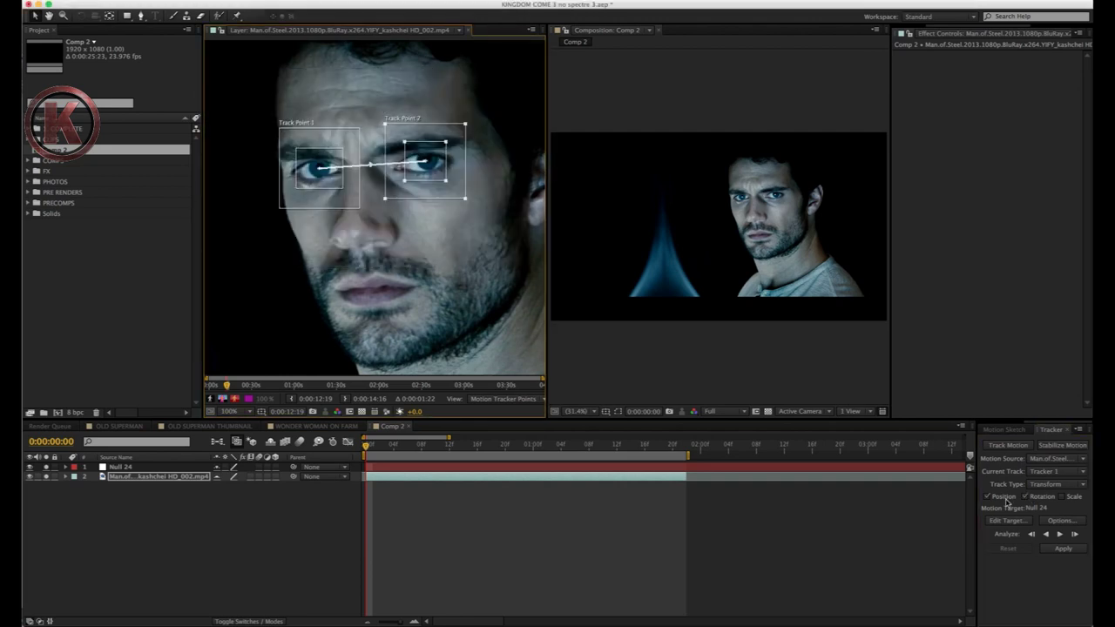
{"action": "left_click", "coordinate": [1059, 533]}
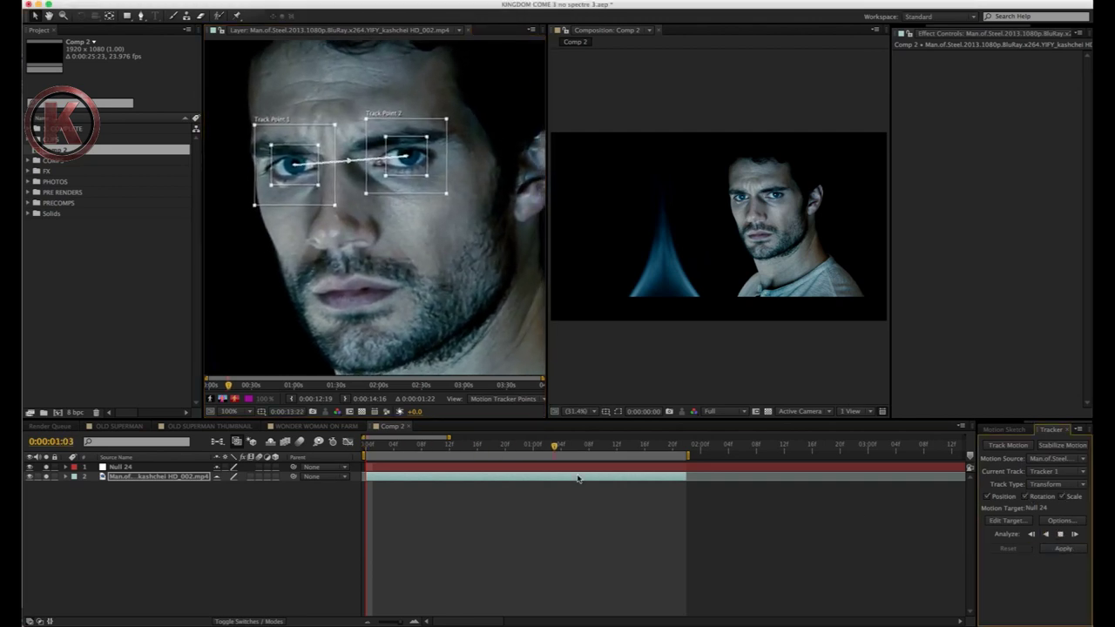
Step: Return to the first frame and apply the tracking data to Null 24 in X and Y
{"action": "left_click_drag", "start_coordinate": [686, 446], "coordinate": [366, 446]}
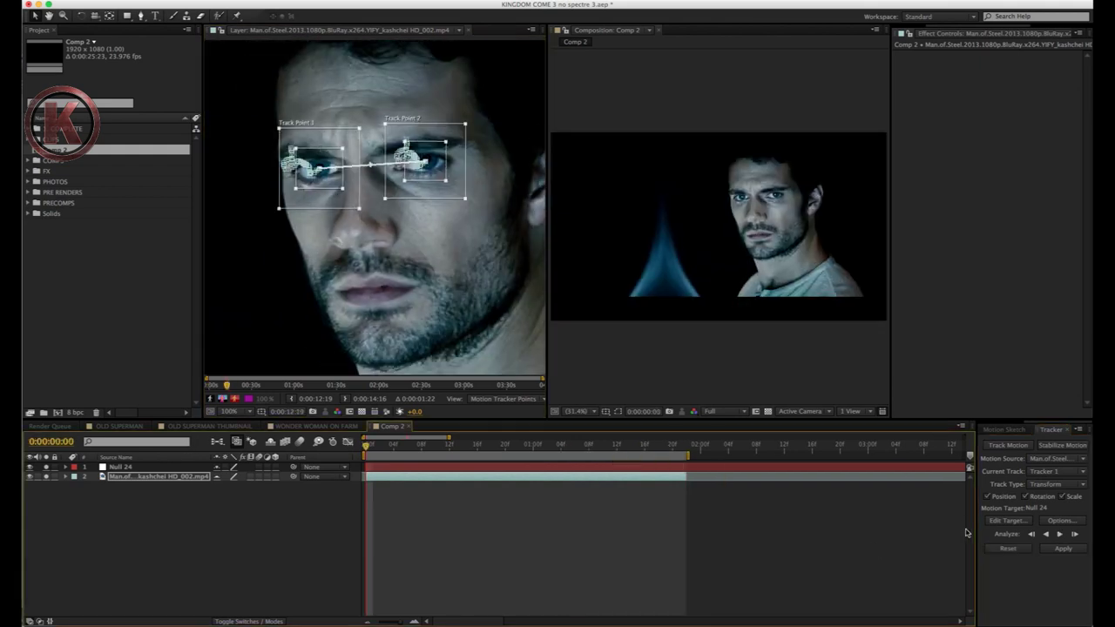
{"action": "left_click", "coordinate": [1017, 522]}
{"action": "left_click", "coordinate": [599, 364]}
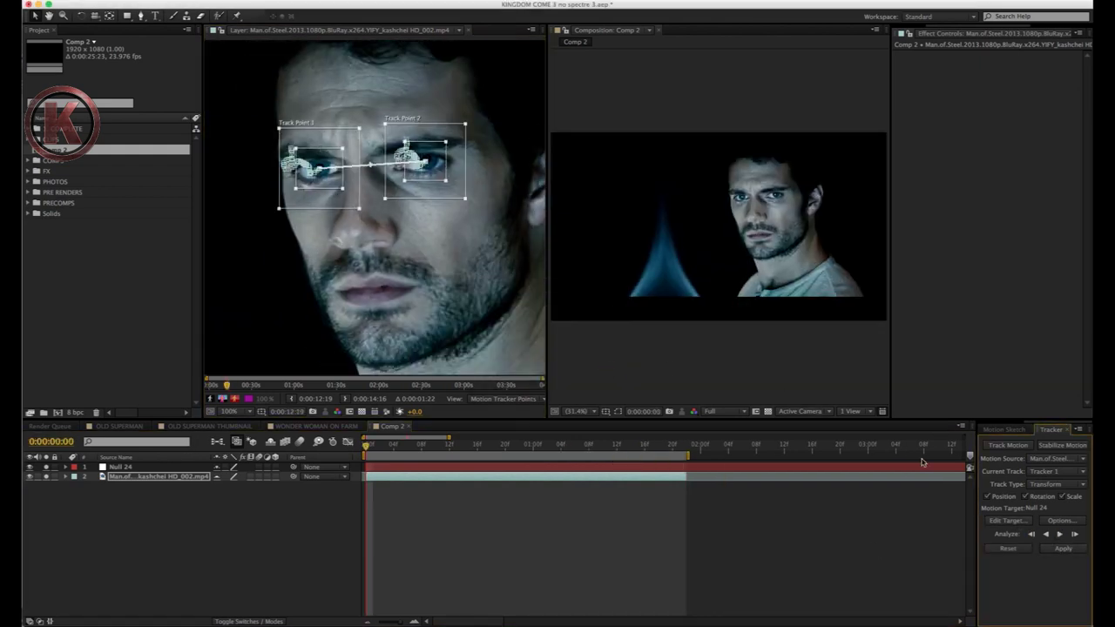
{"action": "left_click", "coordinate": [1063, 549]}
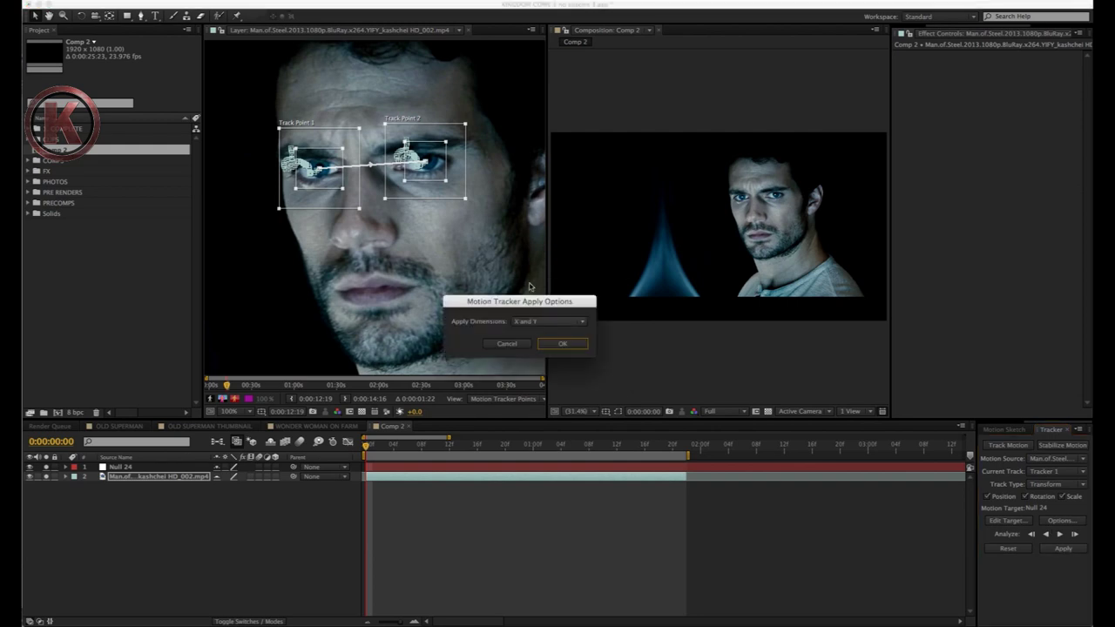
{"action": "left_click", "coordinate": [560, 343]}
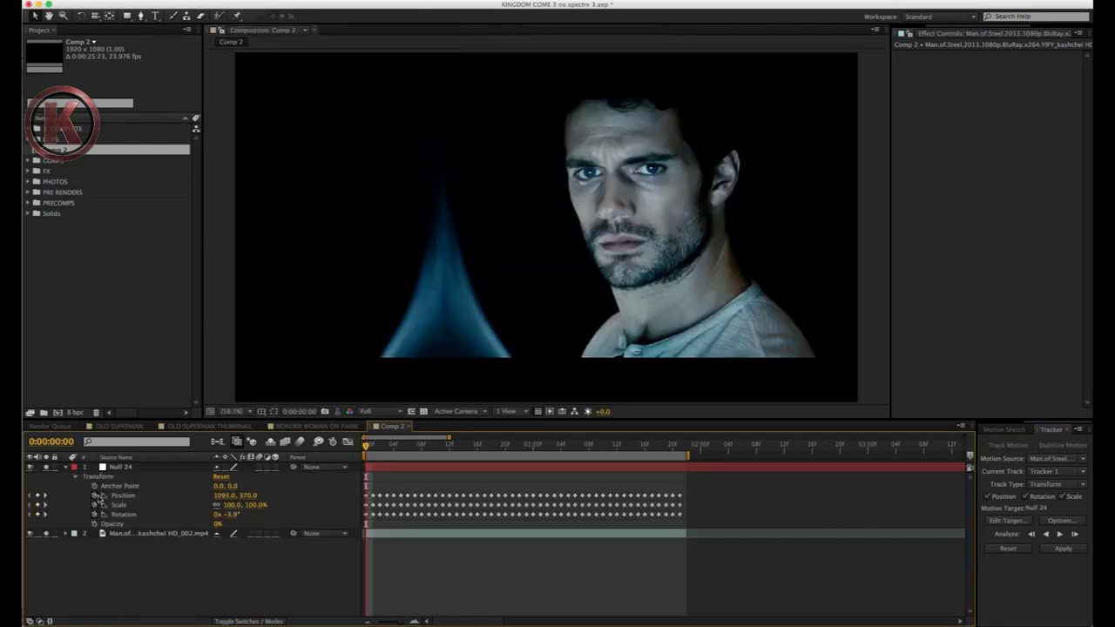
Step: Play back the composition to check how the null follows the face
{"action": "left_click", "coordinate": [122, 467]}
{"action": "key", "text": "space"}
{"action": "scroll", "coordinate": [597, 183], "scroll_direction": "up", "scroll_amount": 1}
{"action": "key", "text": "space"}
Step: Add a white text layer reading "kashchei2003" and position it across the forehead above the eyes
{"action": "left_click", "coordinate": [155, 15]}
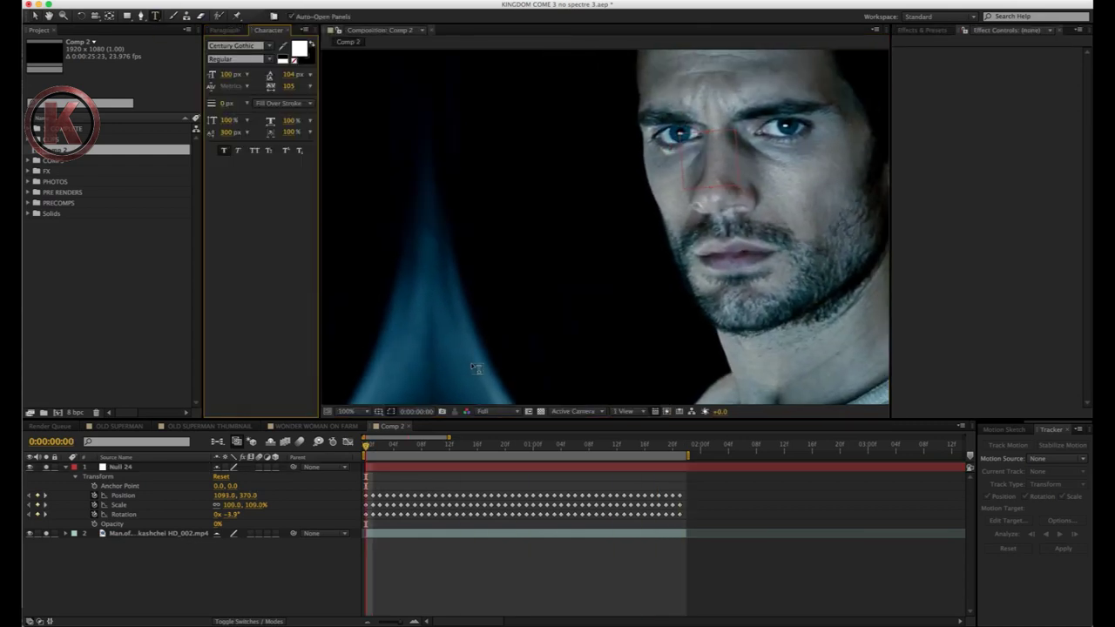
{"action": "left_click", "coordinate": [538, 366]}
{"action": "type", "text": "kashchei2"}
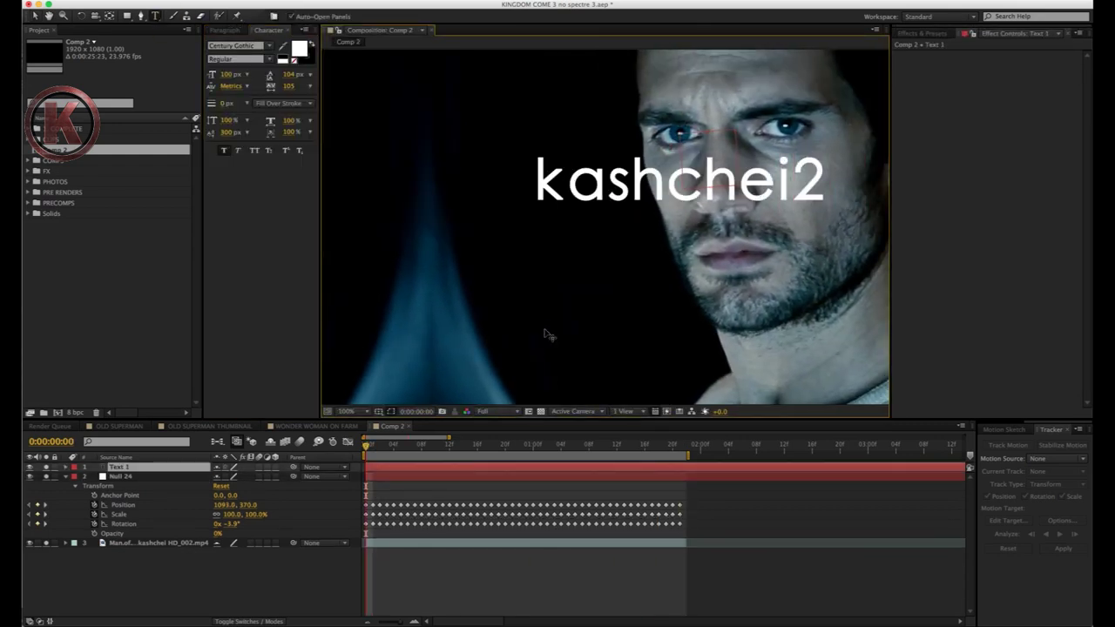
{"action": "type", "text": "003"}
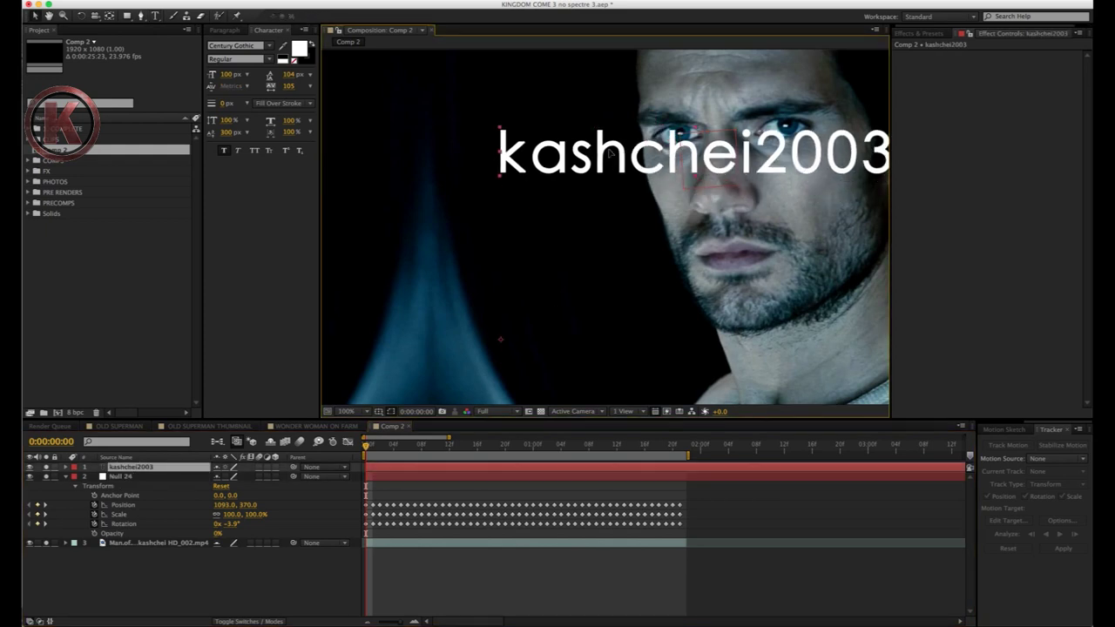
{"action": "left_click_drag", "start_coordinate": [648, 190], "coordinate": [556, 99]}
Step: Parent the kashchei2003 text layer to Null 24 and play back its motion with the face
{"action": "left_click_drag", "start_coordinate": [297, 468], "coordinate": [122, 477]}
{"action": "key", "text": "space"}
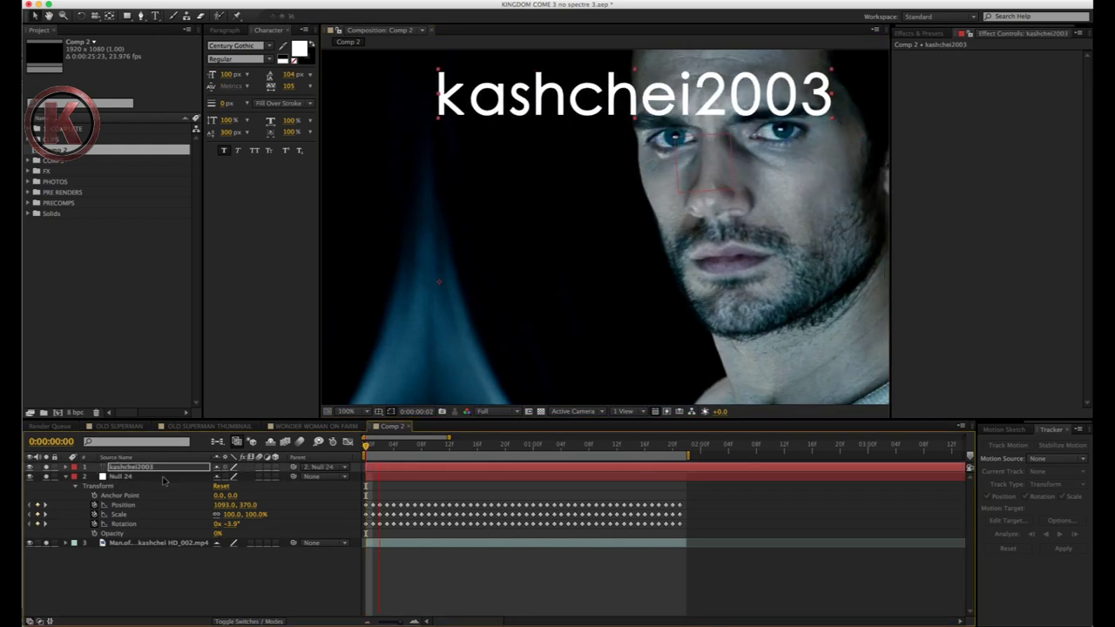
{"action": "key", "text": "space"}
{"action": "key", "text": "space"}
{"action": "left_click_drag", "start_coordinate": [490, 271], "coordinate": [467, 354]}
{"action": "scroll", "coordinate": [466, 354], "scroll_direction": "down", "scroll_amount": 1}
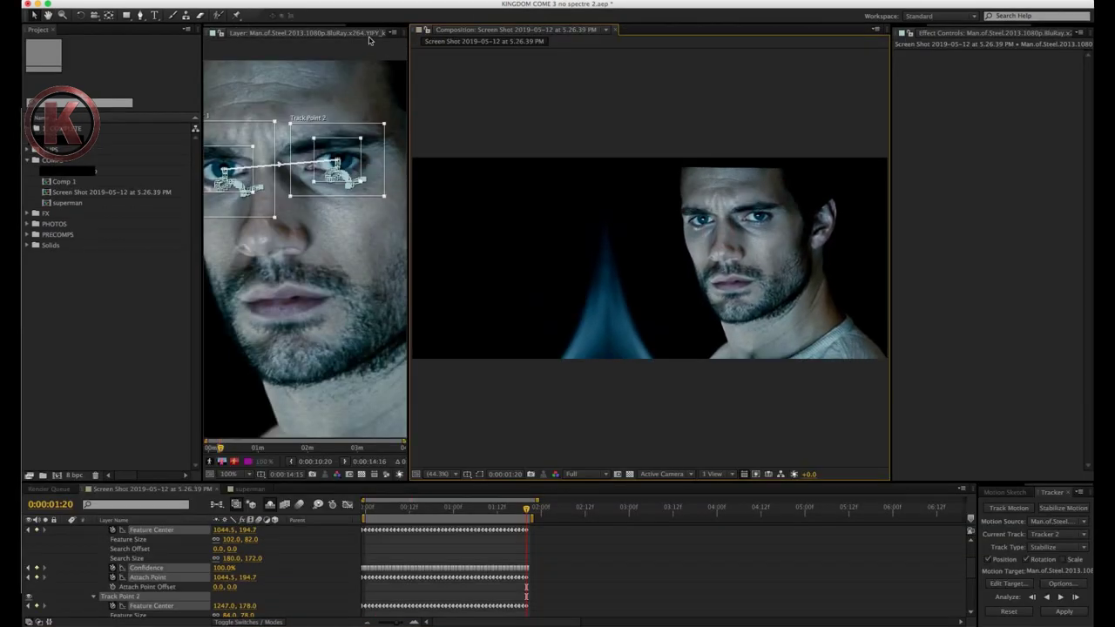
Step: Close the stabilized clip's layer view and collapse its tracking properties in the timeline
{"action": "left_click", "coordinate": [380, 33]}
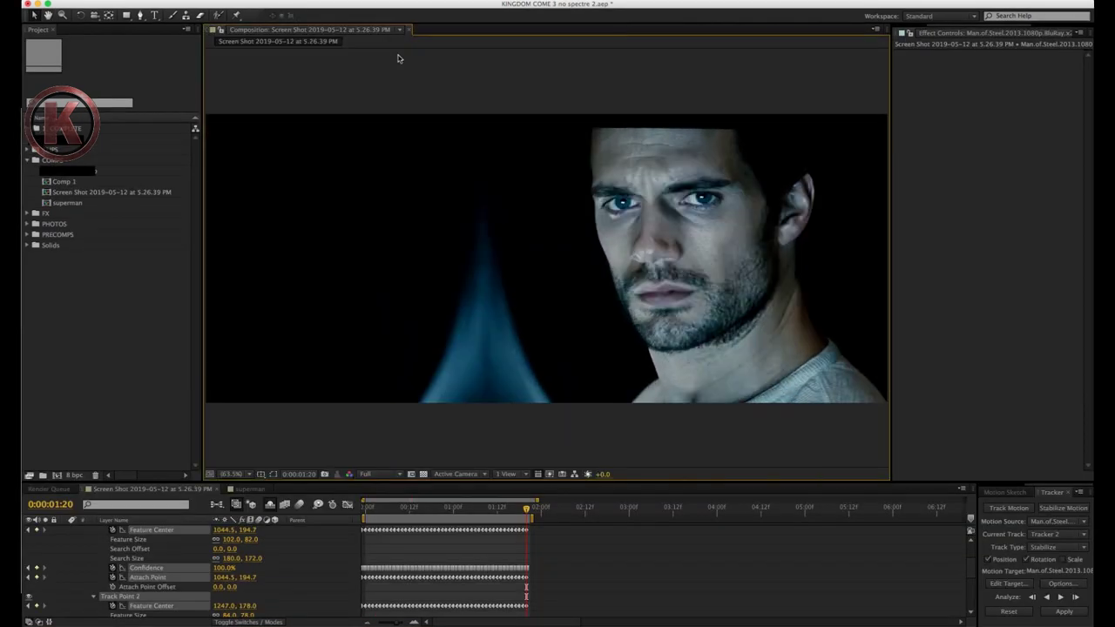
{"action": "scroll", "coordinate": [113, 538], "scroll_direction": "up", "scroll_amount": 3}
{"action": "left_click", "coordinate": [66, 532]}
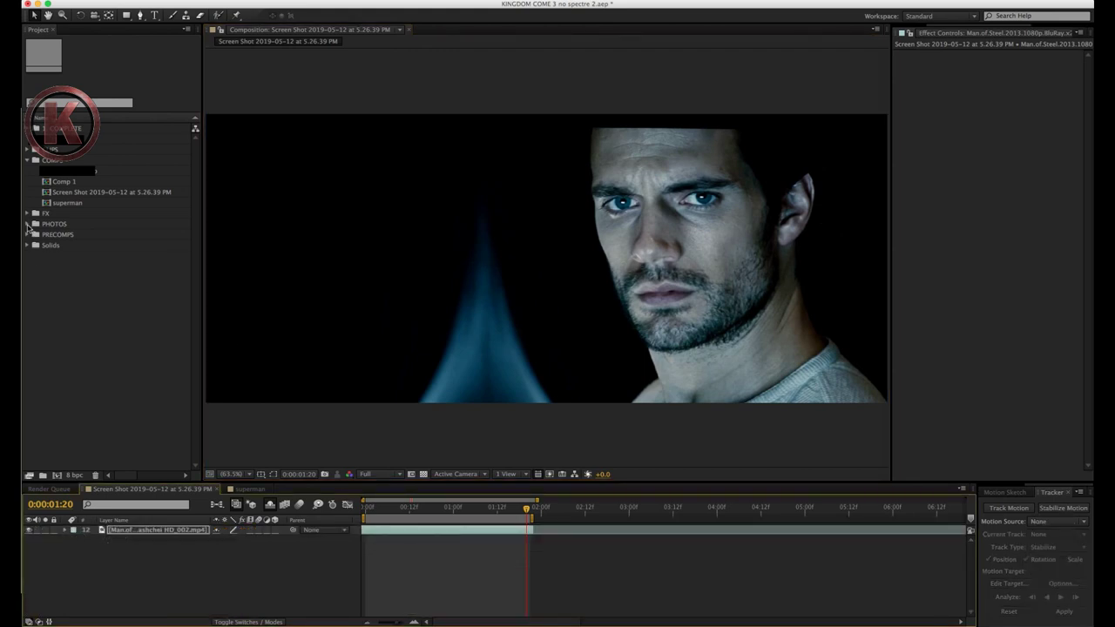
{"action": "left_click", "coordinate": [27, 235]}
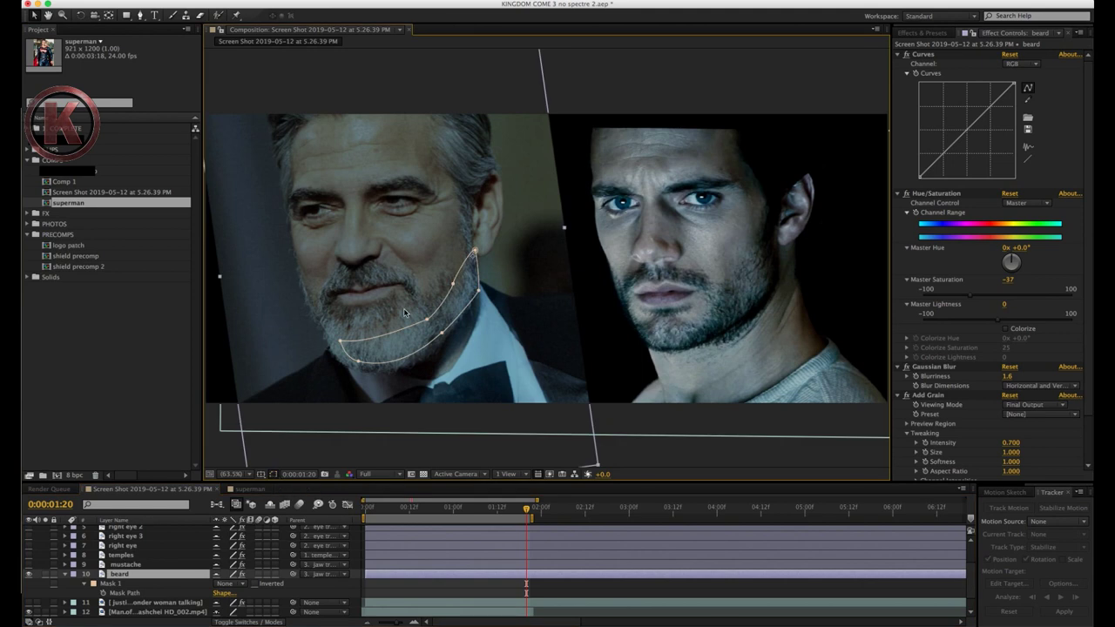
Step: Try to edit the beard layer's mask path along the jaw with the Pen tool
{"action": "scroll", "coordinate": [526, 297], "scroll_direction": "up", "scroll_amount": 3}
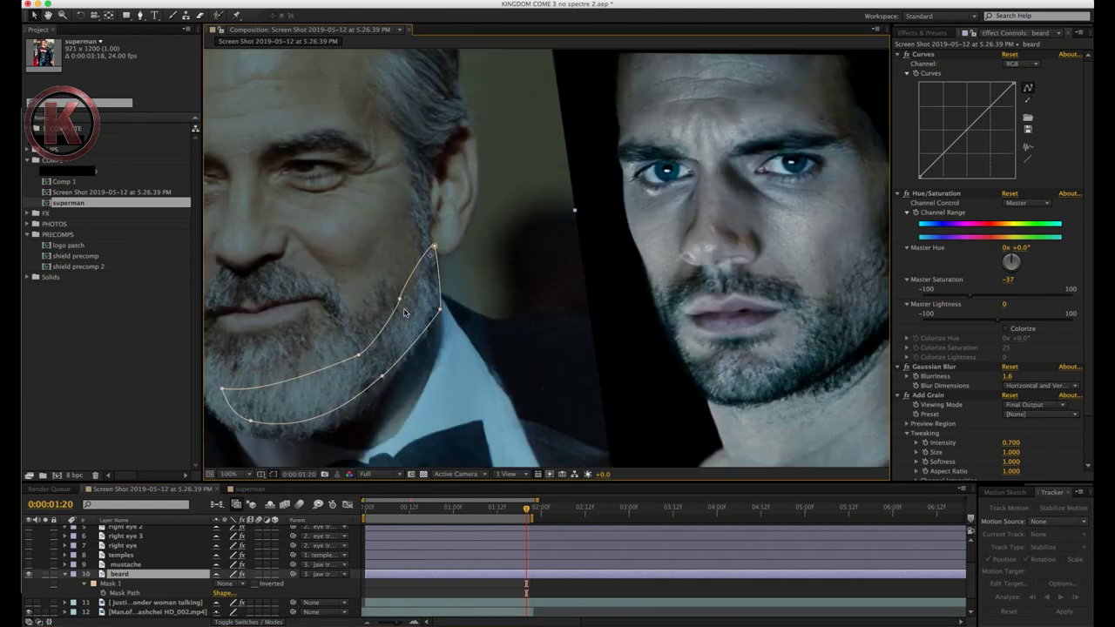
{"action": "left_click", "coordinate": [484, 348]}
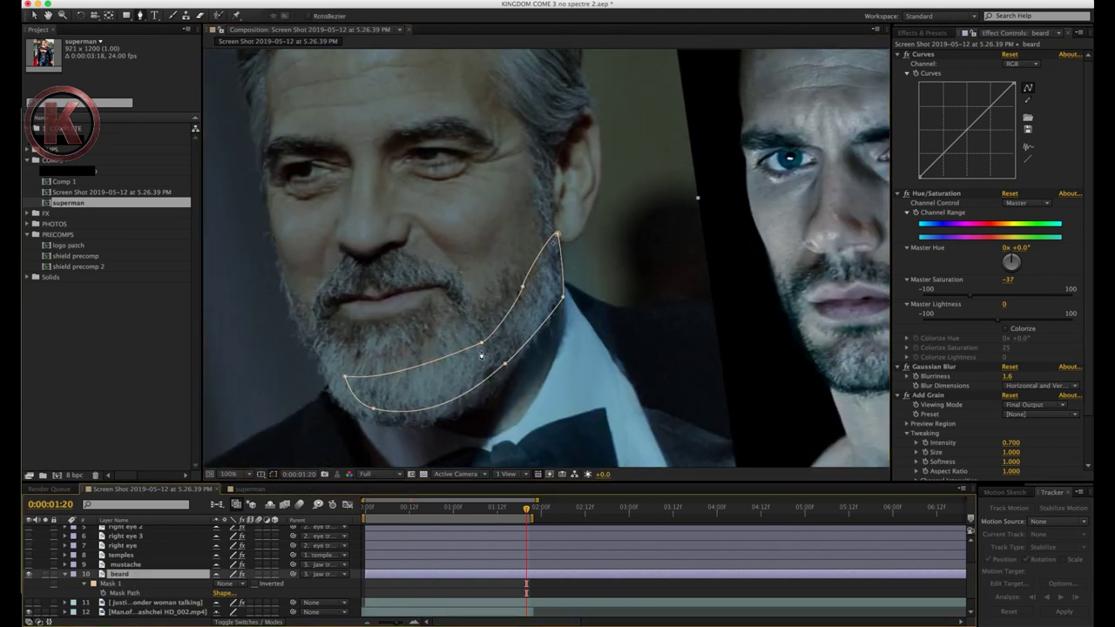
{"action": "left_click", "coordinate": [481, 345]}
{"action": "key", "text": "super+z"}
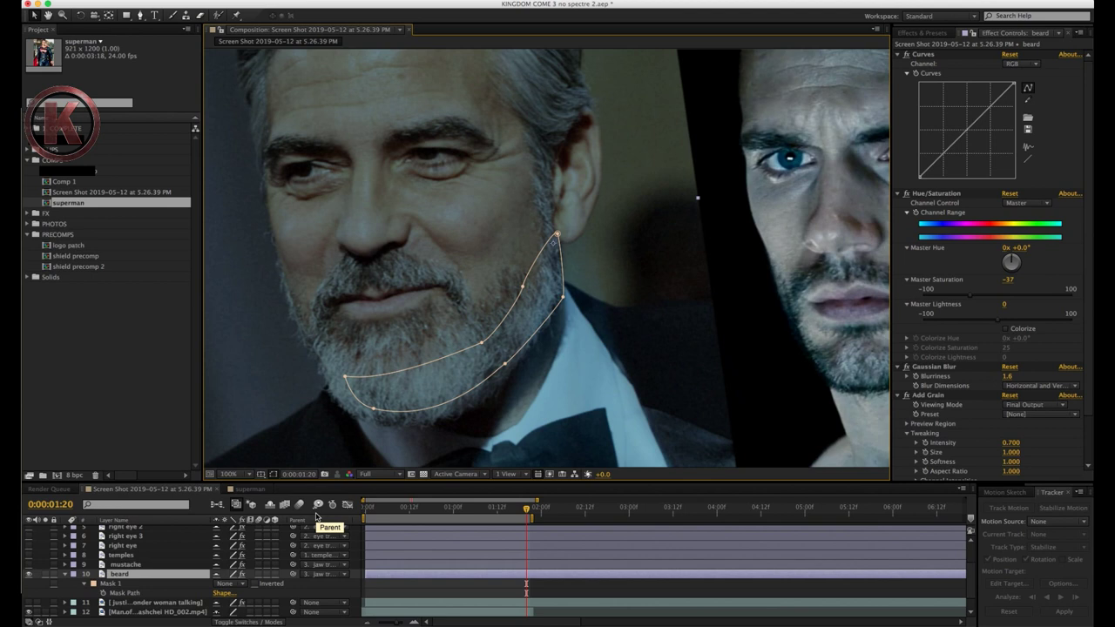
Step: Place the masked grey beard cut-out over the dark-haired man's jaw and chin
{"action": "left_click_drag", "start_coordinate": [445, 324], "coordinate": [437, 342]}
{"action": "key", "text": "Return"}
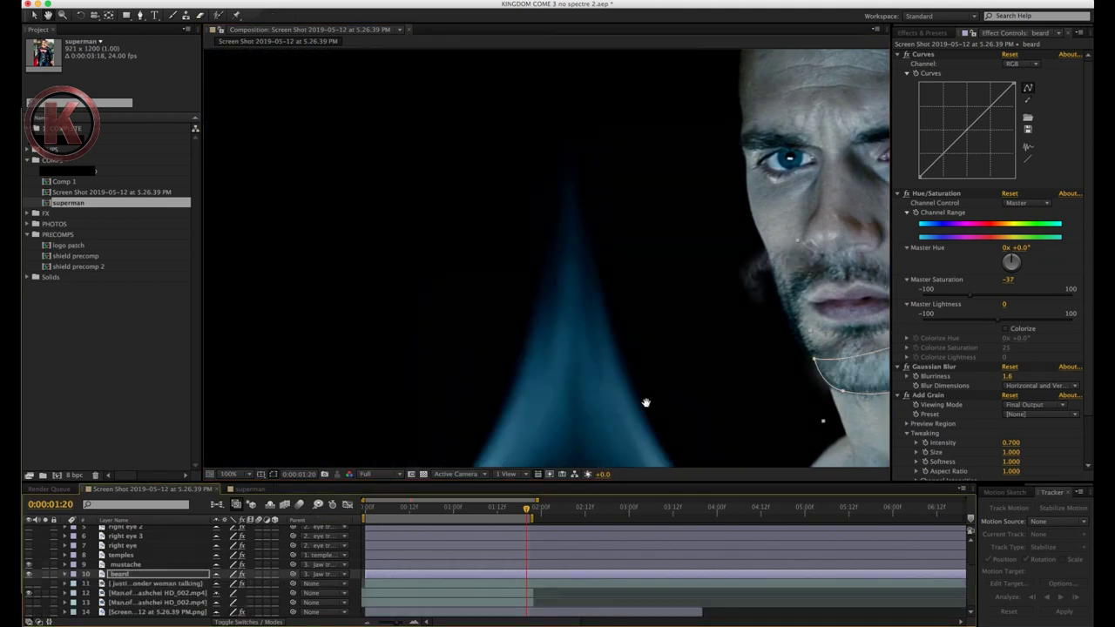
{"action": "left_click_drag", "start_coordinate": [645, 402], "coordinate": [309, 373]}
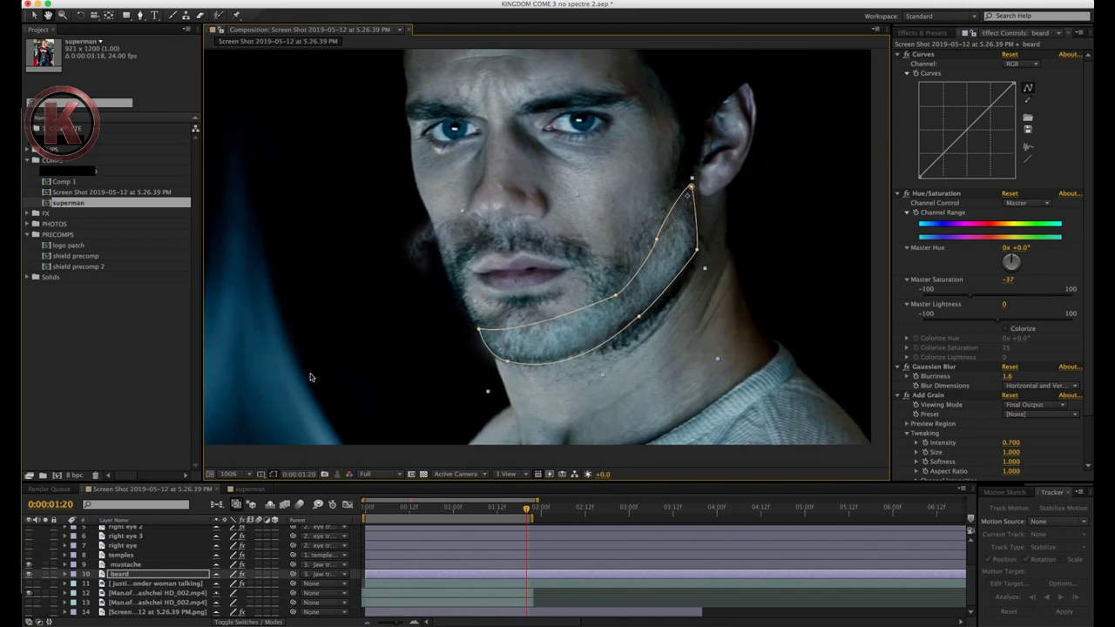
Step: Open the superman composition and solo layers 3 and 2 in turn to inspect the under-eye skin patches
{"action": "double_click", "coordinate": [49, 203]}
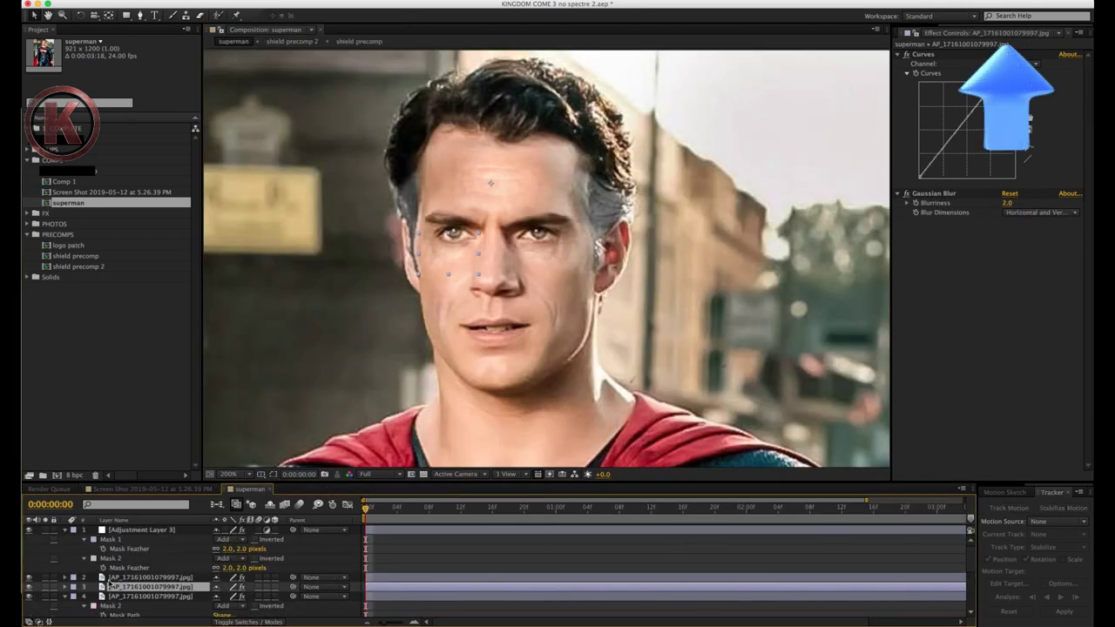
{"action": "left_click", "coordinate": [47, 588]}
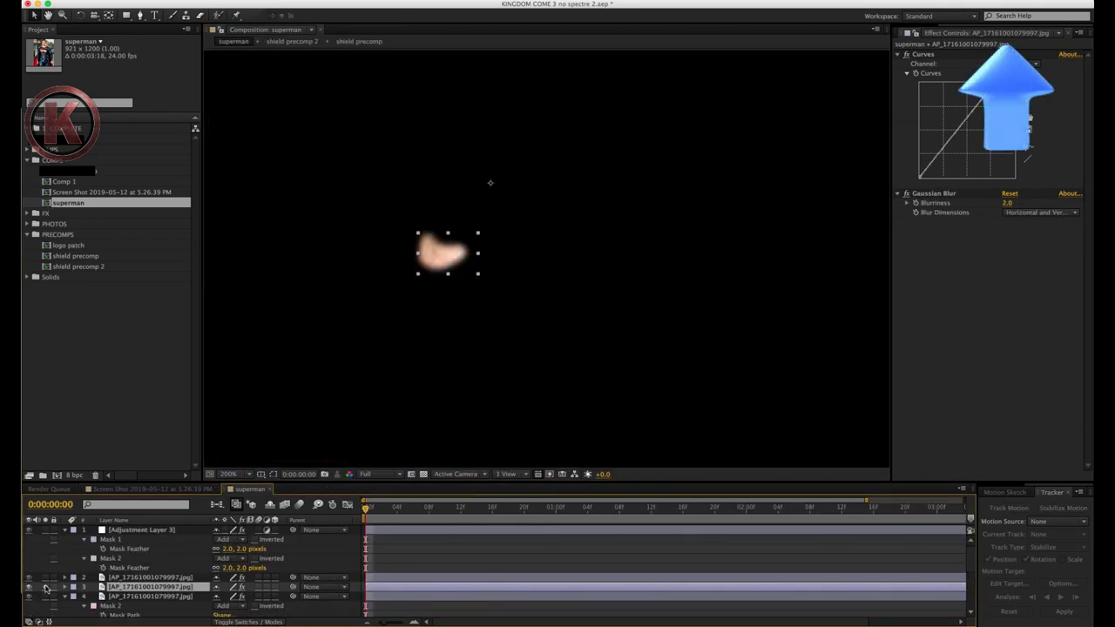
{"action": "left_click", "coordinate": [47, 588]}
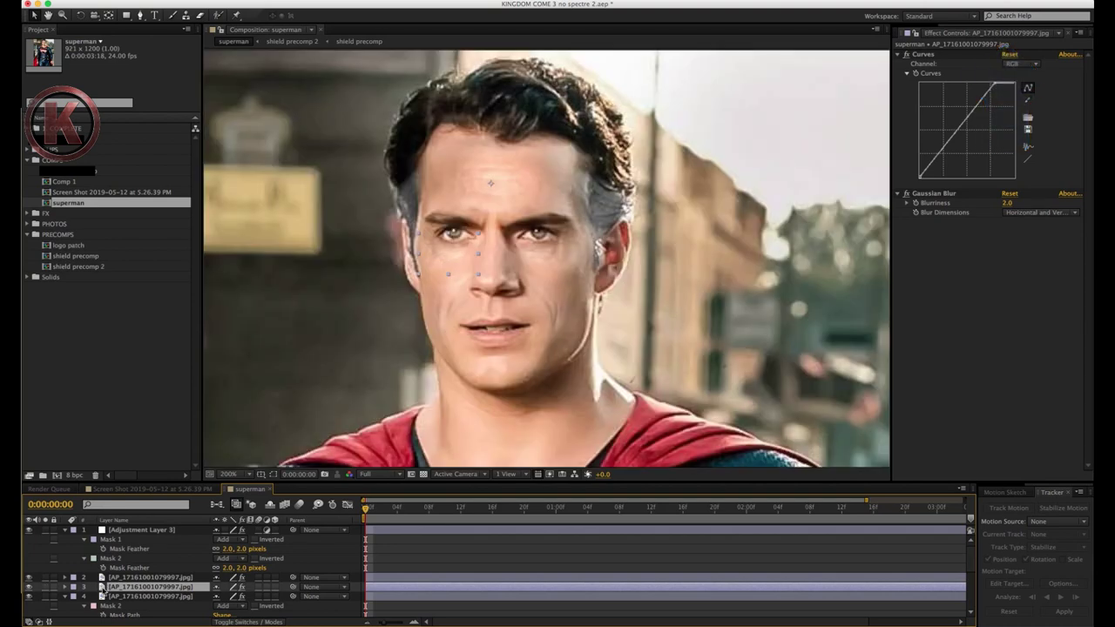
{"action": "left_click", "coordinate": [46, 578]}
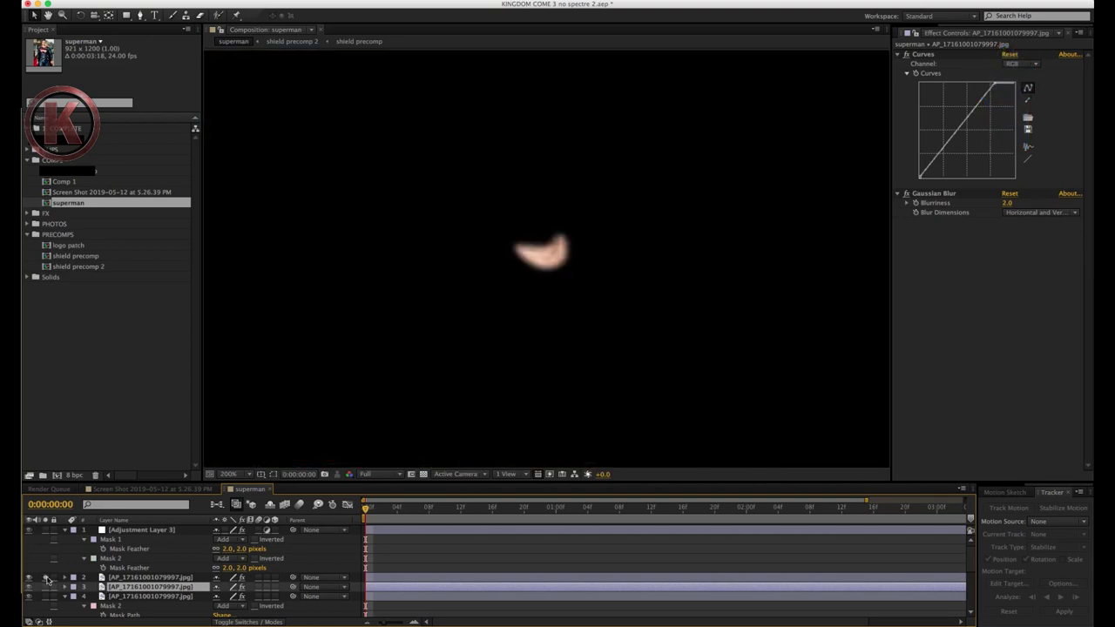
{"action": "left_click", "coordinate": [46, 577]}
Step: Copy the layer 2 under-eye patch from the superman composition into the Screen Shot 2019-05-12 at 5.26.39 PM composition
{"action": "left_click", "coordinate": [131, 579]}
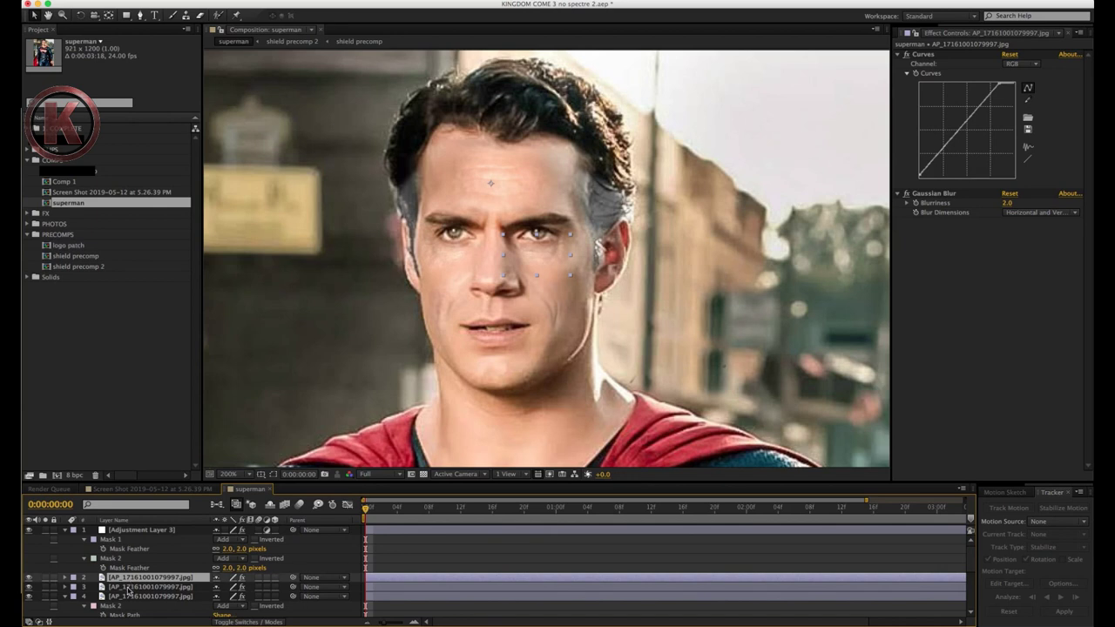
{"action": "left_click", "coordinate": [162, 488]}
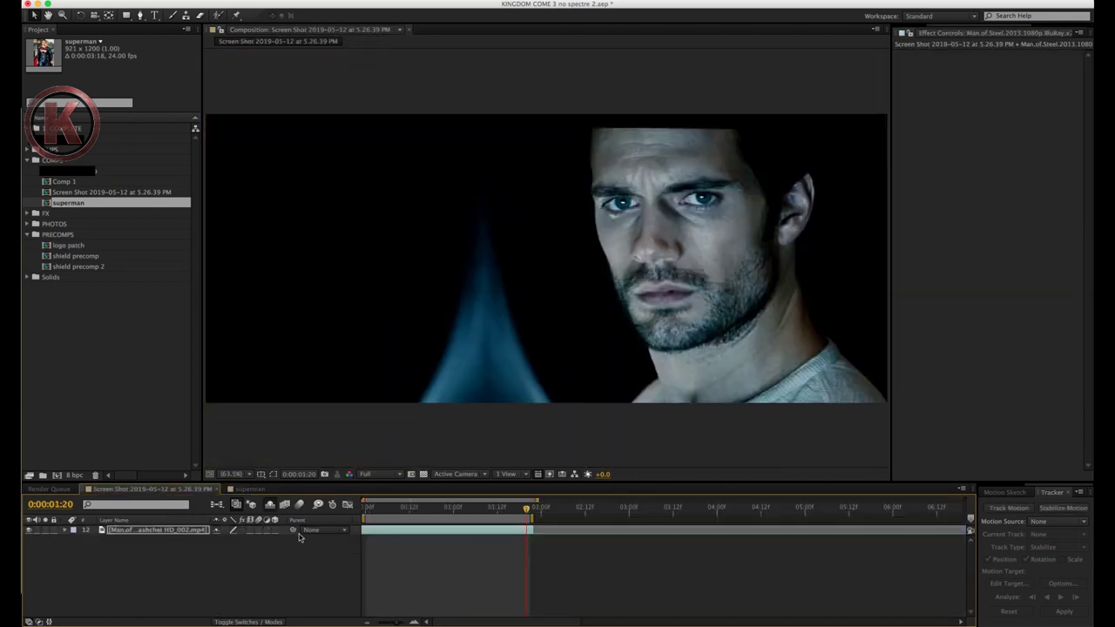
{"action": "key", "text": "ctrl+v"}
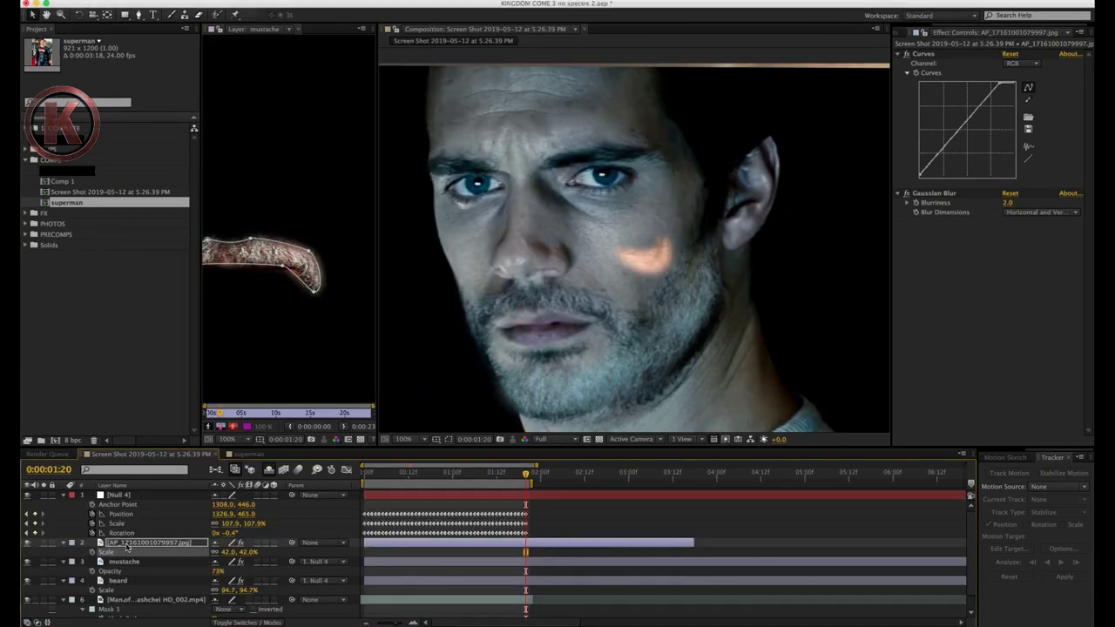
Step: Rename the pasted under-eye patch layer as right eye and move it up toward the eye nearest the visible ear
{"action": "key", "text": "Return"}
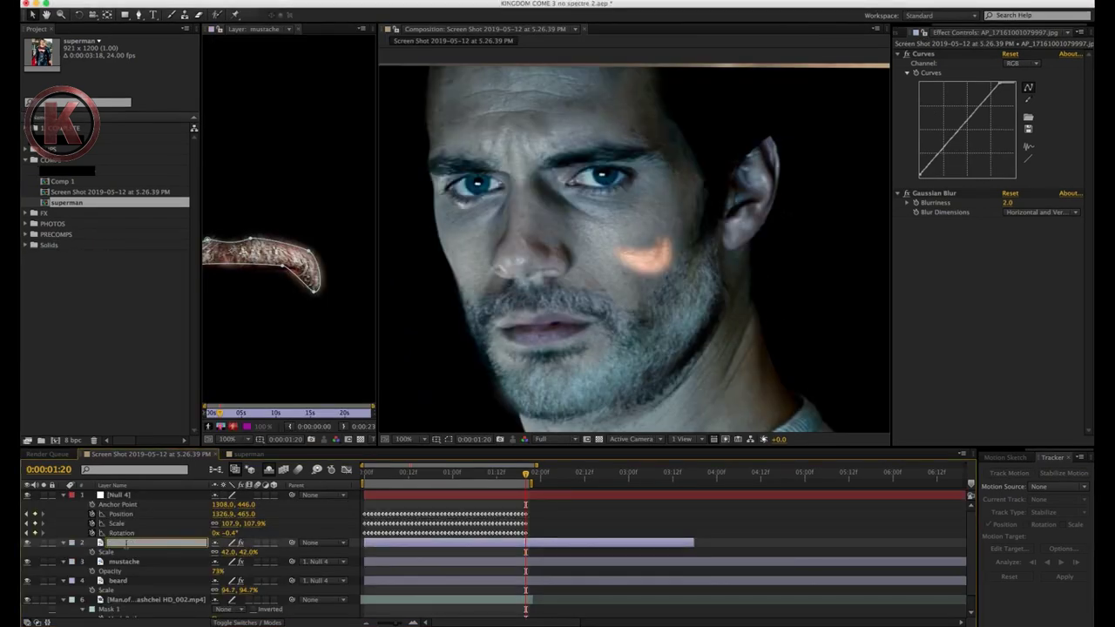
{"action": "key", "text": "Return"}
{"action": "left_click_drag", "start_coordinate": [640, 259], "coordinate": [605, 226]}
{"action": "key", "text": "super+shift+h"}
{"action": "key", "text": "y"}
{"action": "key", "text": "comma"}
{"action": "key", "text": "period"}
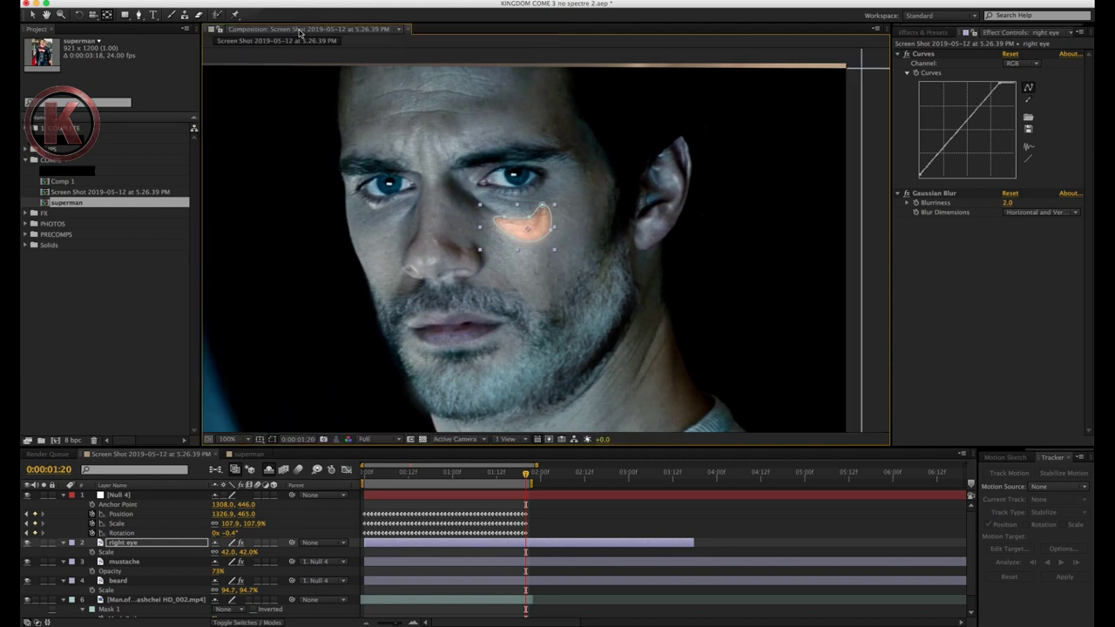
Step: Scale, rotate to -7.0° and position the right eye patch directly beneath the eye
{"action": "scroll", "coordinate": [562, 167], "scroll_direction": "up", "scroll_amount": 2}
{"action": "left_click_drag", "start_coordinate": [227, 552], "coordinate": [248, 552]}
{"action": "left_click_drag", "start_coordinate": [584, 286], "coordinate": [631, 267]}
{"action": "mouse_move", "coordinate": [240, 552]}
{"action": "left_mouse_down"}
{"action": "mouse_move", "coordinate": [251, 552]}
{"action": "mouse_move", "coordinate": [225, 552]}
{"action": "left_mouse_up"}
{"action": "left_click", "coordinate": [549, 251]}
{"action": "key", "text": "r"}
{"action": "left_click_drag", "start_coordinate": [600, 223], "coordinate": [639, 259]}
{"action": "key", "text": "super+z"}
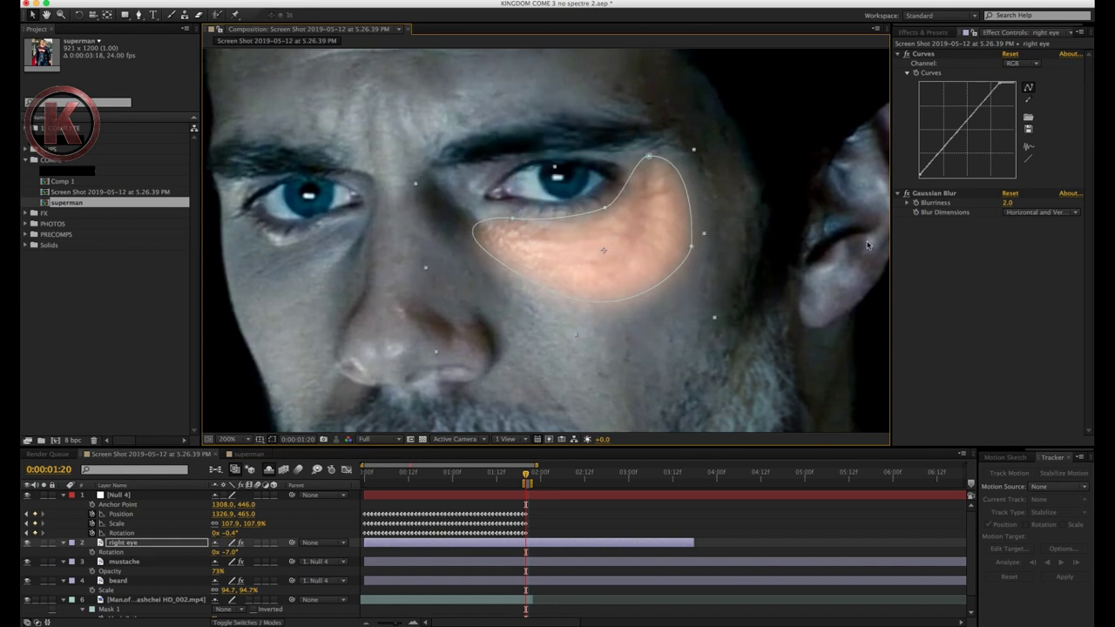
Step: Reset the right eye layer's Curves and add a Hue/Saturation effect with Colorize enabled
{"action": "left_click", "coordinate": [292, 0]}
{"action": "left_click", "coordinate": [261, 16]}
{"action": "left_click", "coordinate": [252, 0]}
{"action": "mouse_move", "coordinate": [287, 87]}
{"action": "left_click", "coordinate": [401, 301]}
{"action": "left_click", "coordinate": [402, 301]}
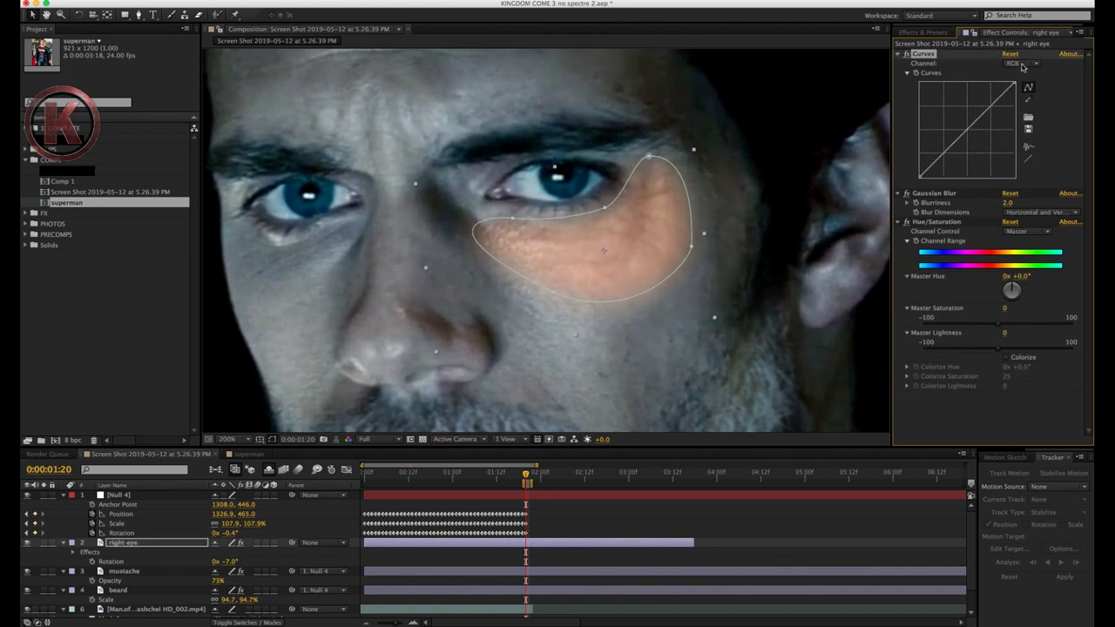
{"action": "left_click", "coordinate": [1007, 358]}
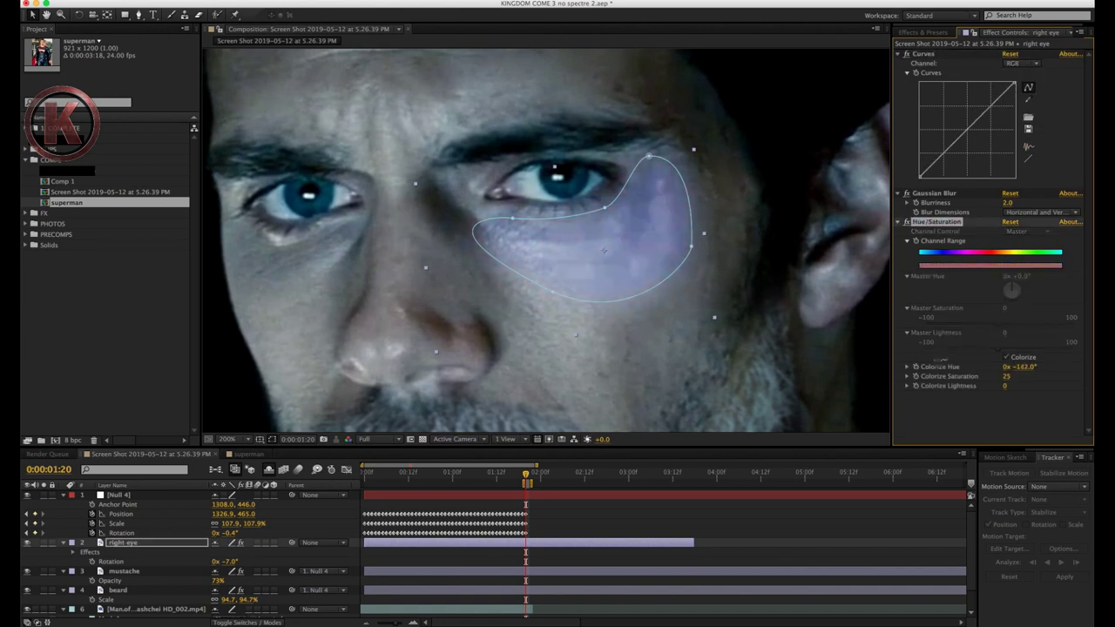
Step: Darken the patch with the RGB curve's end points, and set Colorize Hue to -143° and Colorize Saturation to 8
{"action": "left_click_drag", "start_coordinate": [1014, 84], "coordinate": [1016, 94]}
{"action": "left_click", "coordinate": [272, 439]}
{"action": "scroll", "coordinate": [546, 298], "scroll_direction": "down", "scroll_amount": 1}
{"action": "left_click_drag", "start_coordinate": [921, 176], "coordinate": [936, 185]}
{"action": "left_click", "coordinate": [137, 545]}
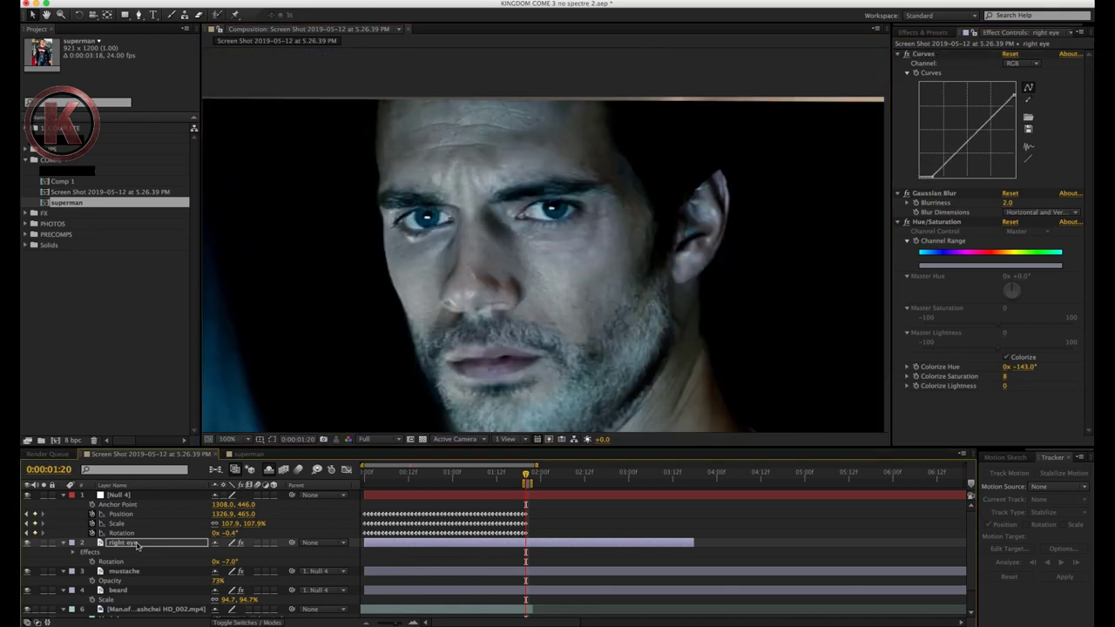
Step: Disable the right eye layer's Gaussian Blur and pull in its mask near the inner corner of the eye
{"action": "scroll", "coordinate": [479, 325], "scroll_direction": "up", "scroll_amount": 1}
{"action": "left_click", "coordinate": [907, 194]}
{"action": "scroll", "coordinate": [697, 296], "scroll_direction": "down", "scroll_amount": 1}
{"action": "scroll", "coordinate": [563, 393], "scroll_direction": "up", "scroll_amount": 2}
{"action": "scroll", "coordinate": [562, 393], "scroll_direction": "down", "scroll_amount": 1}
{"action": "left_click", "coordinate": [273, 440]}
{"action": "left_click", "coordinate": [272, 440]}
{"action": "left_click_drag", "start_coordinate": [425, 229], "coordinate": [500, 230]}
{"action": "left_click", "coordinate": [272, 440]}
{"action": "scroll", "coordinate": [403, 306], "scroll_direction": "down", "scroll_amount": 1}
Step: Parent the right eye layer to Null 4 and preview the clip from the first frame to check the tracking
{"action": "left_click_drag", "start_coordinate": [292, 542], "coordinate": [141, 496]}
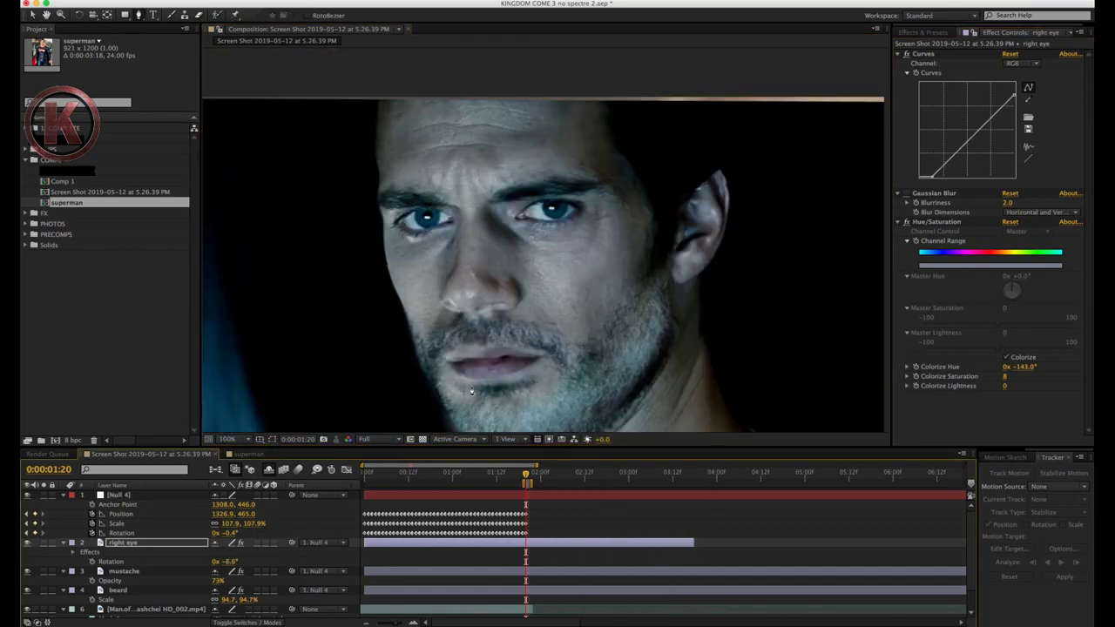
{"action": "key", "text": "Home"}
{"action": "key", "text": "space"}
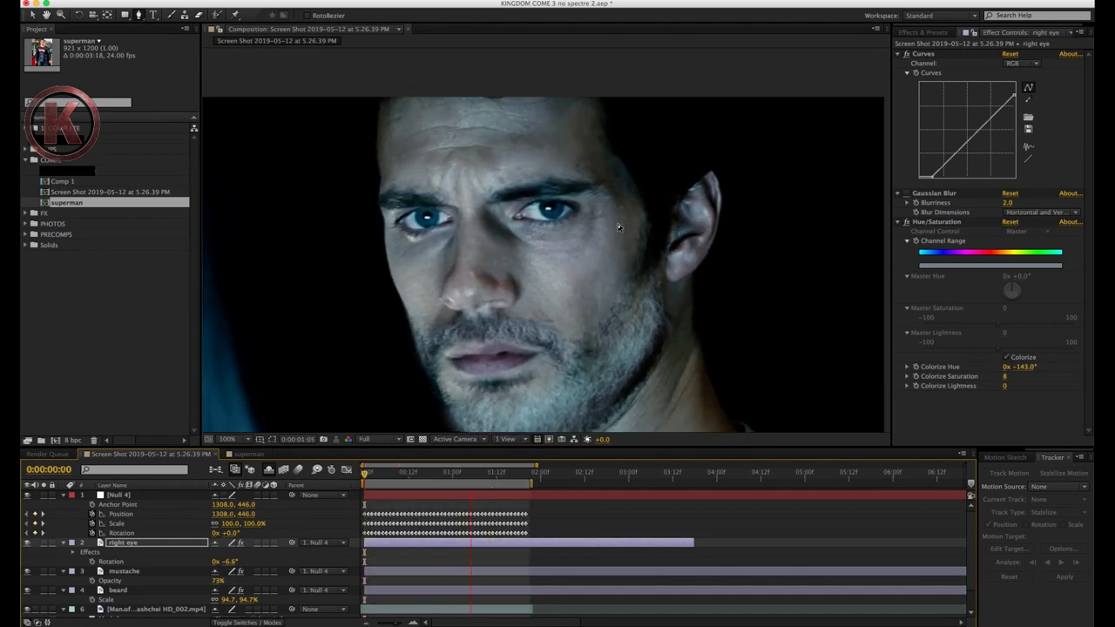
{"action": "key", "text": "period"}
{"action": "key", "text": "period"}
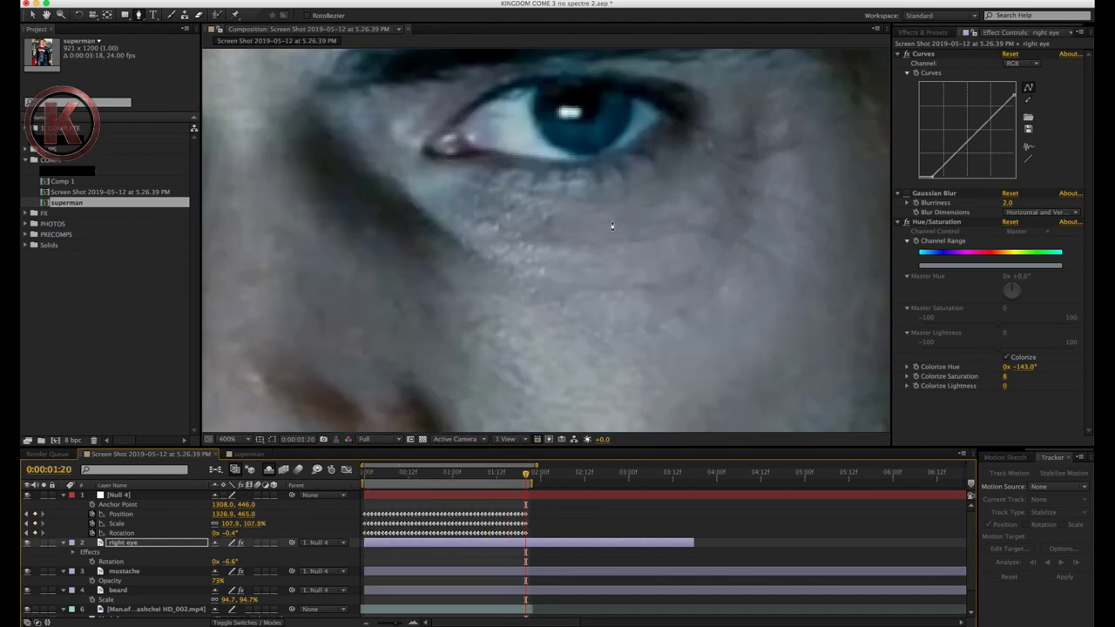
{"action": "key", "text": "comma"}
{"action": "key", "text": "comma"}
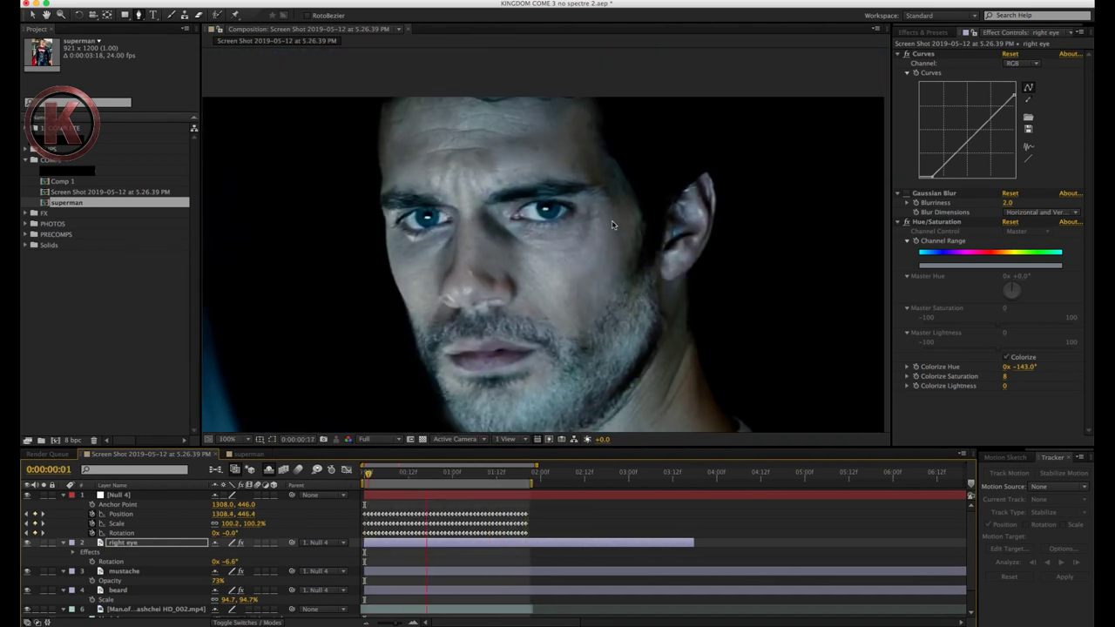
Step: Switch the right eye layer's Curves to the Green channel and set Colorize Saturation to 10
{"action": "left_click", "coordinate": [1023, 63]}
{"action": "left_click", "coordinate": [1015, 82]}
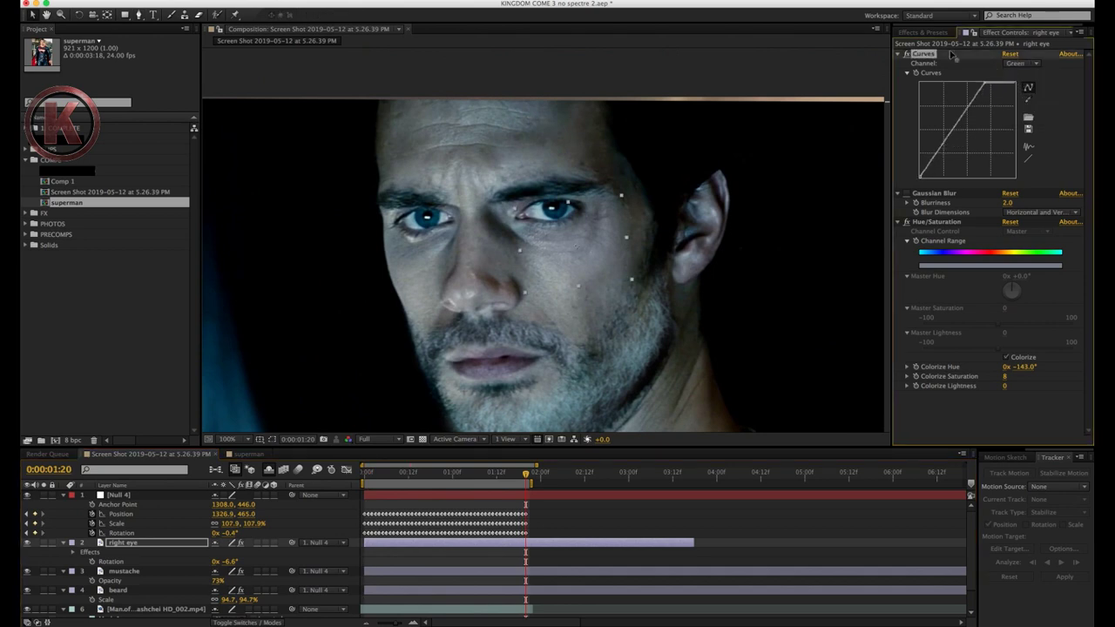
{"action": "left_click_drag", "start_coordinate": [1005, 378], "coordinate": [1008, 377]}
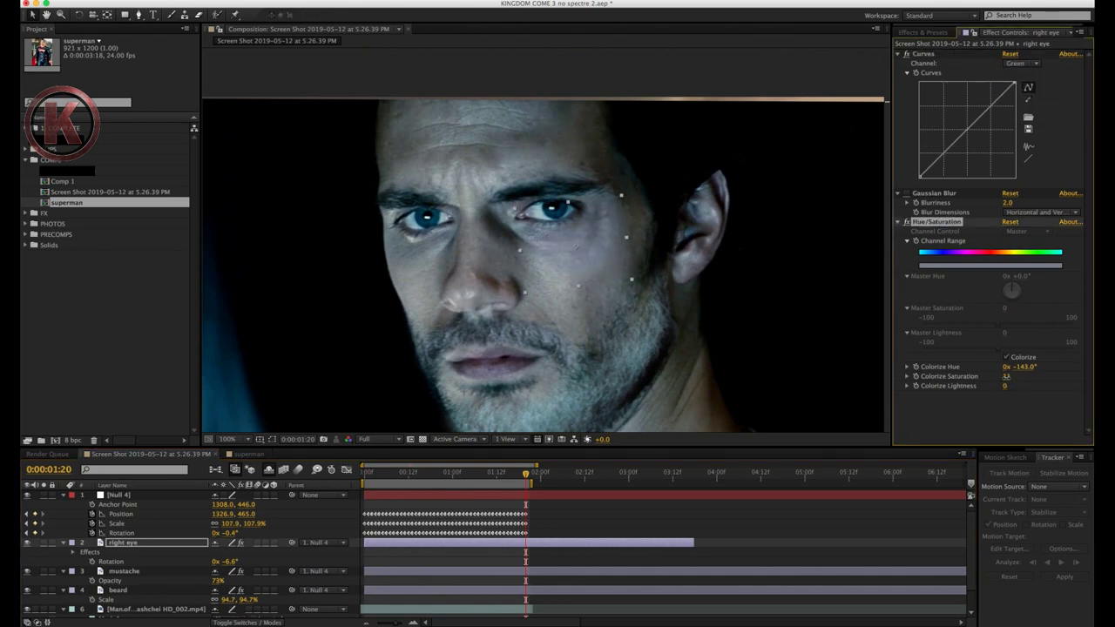
{"action": "type", "text": "10"}
{"action": "key", "text": "Return"}
Step: Pull the lower edge of the right eye patch's mask slightly upward on the cheek
{"action": "scroll", "coordinate": [640, 259], "scroll_direction": "down", "scroll_amount": 1}
{"action": "scroll", "coordinate": [584, 240], "scroll_direction": "up", "scroll_amount": 1}
{"action": "scroll", "coordinate": [598, 243], "scroll_direction": "down", "scroll_amount": 1}
{"action": "scroll", "coordinate": [641, 270], "scroll_direction": "up", "scroll_amount": 2}
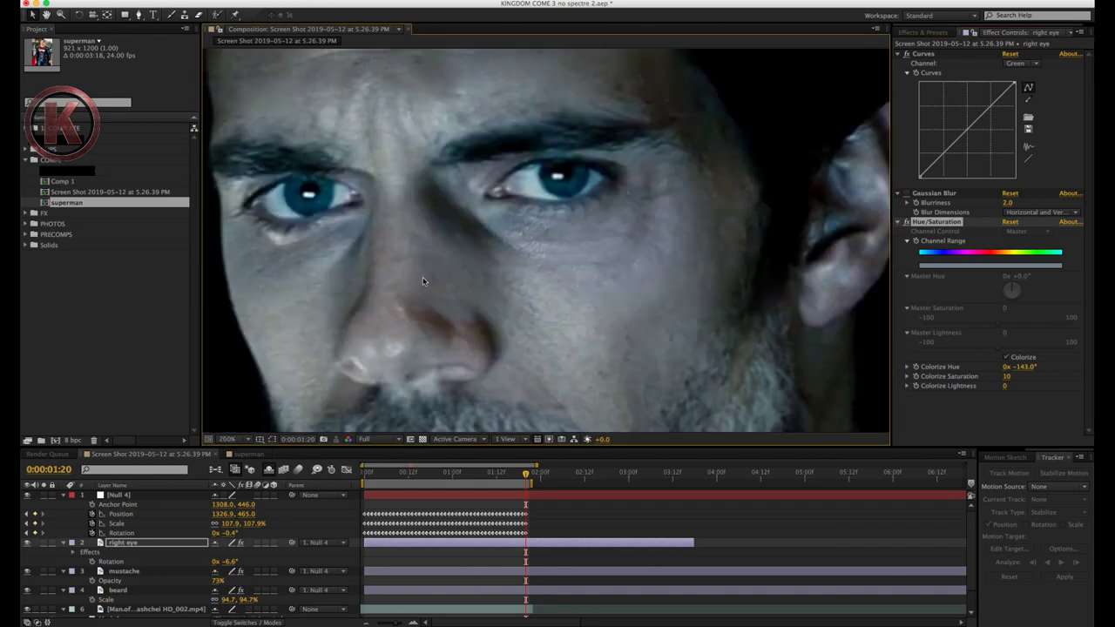
{"action": "left_click", "coordinate": [690, 237]}
{"action": "left_click_drag", "start_coordinate": [552, 295], "coordinate": [546, 287]}
{"action": "left_click", "coordinate": [271, 439]}
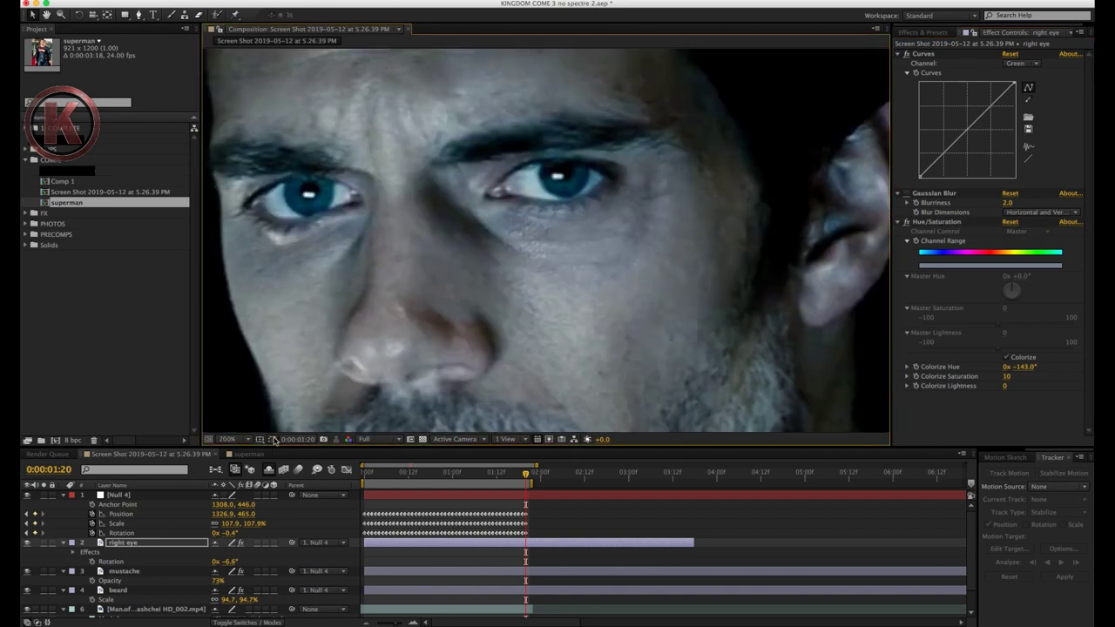
{"action": "scroll", "coordinate": [699, 326], "scroll_direction": "down", "scroll_amount": 2}
{"action": "scroll", "coordinate": [706, 319], "scroll_direction": "up", "scroll_amount": 1}
{"action": "left_click", "coordinate": [250, 1]}
{"action": "mouse_move", "coordinate": [305, 161]}
{"action": "left_click", "coordinate": [388, 214]}
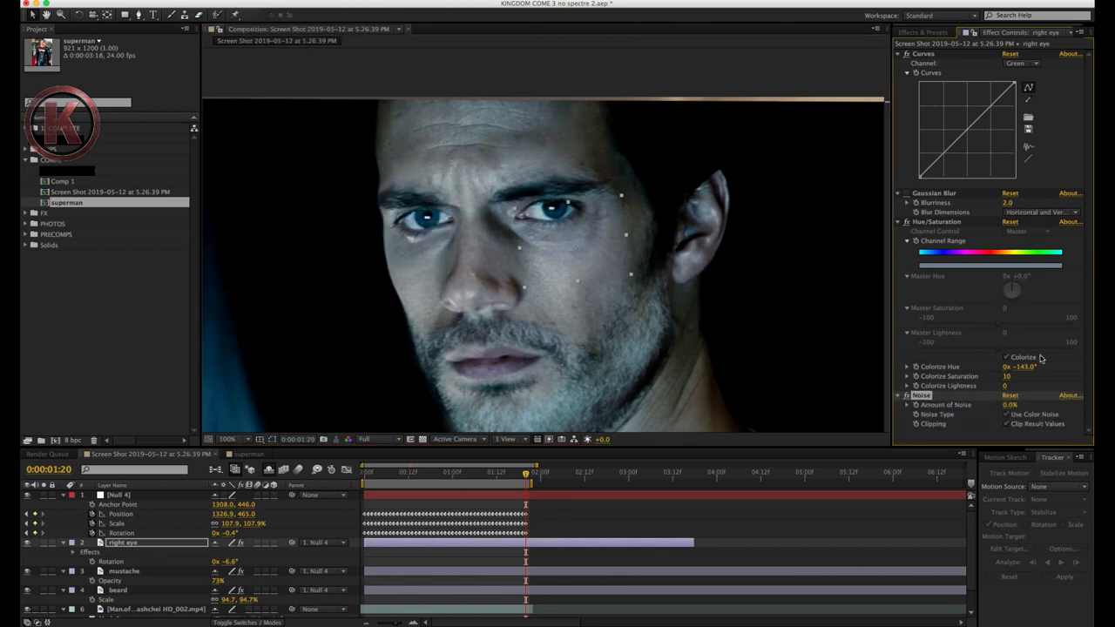
{"action": "key", "text": "Delete"}
Step: Apply Add Grain to the right eye layer, solo the layer and set the grain's viewing mode to Final Output
{"action": "left_click", "coordinate": [251, 1]}
{"action": "left_click", "coordinate": [395, 161]}
{"action": "scroll", "coordinate": [610, 384], "scroll_direction": "up", "scroll_amount": 1}
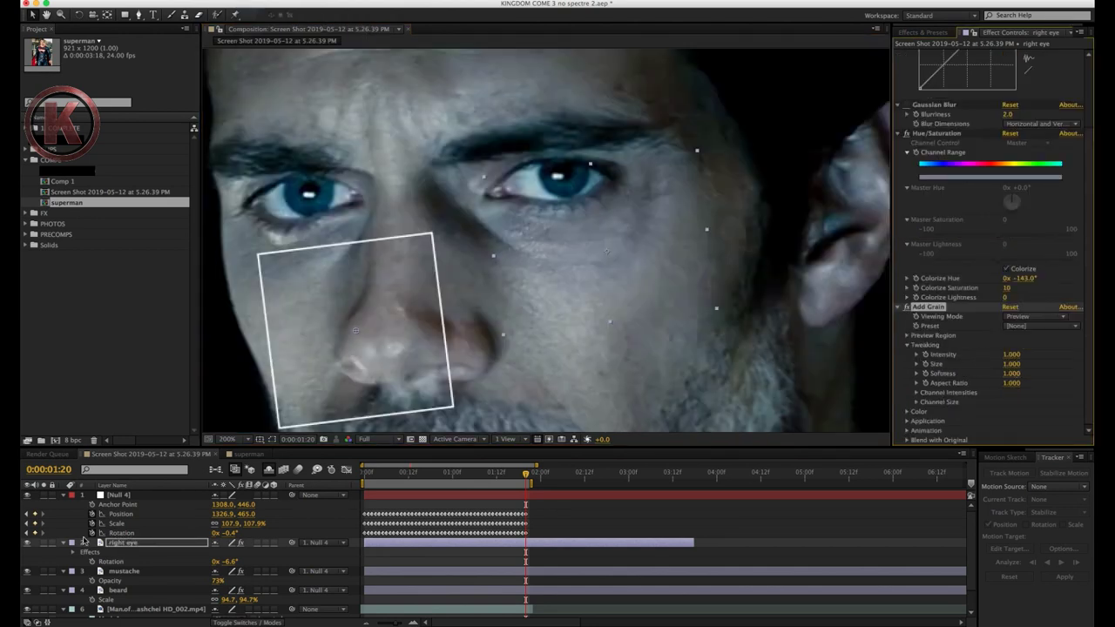
{"action": "left_click", "coordinate": [44, 543]}
{"action": "left_click", "coordinate": [1033, 317]}
{"action": "left_click", "coordinate": [1041, 352]}
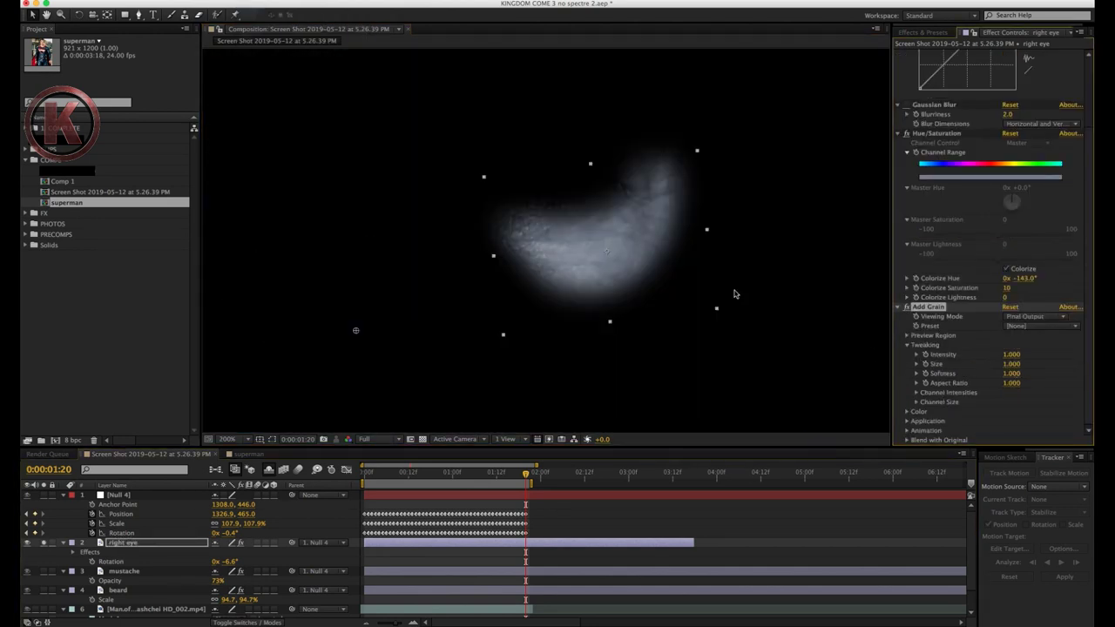
{"action": "key", "text": "period"}
Step: Give the new Null 12 position, scale and rotation tracking keyframes from the first frame and parent the right eye layer to it
{"action": "key", "text": "Home"}
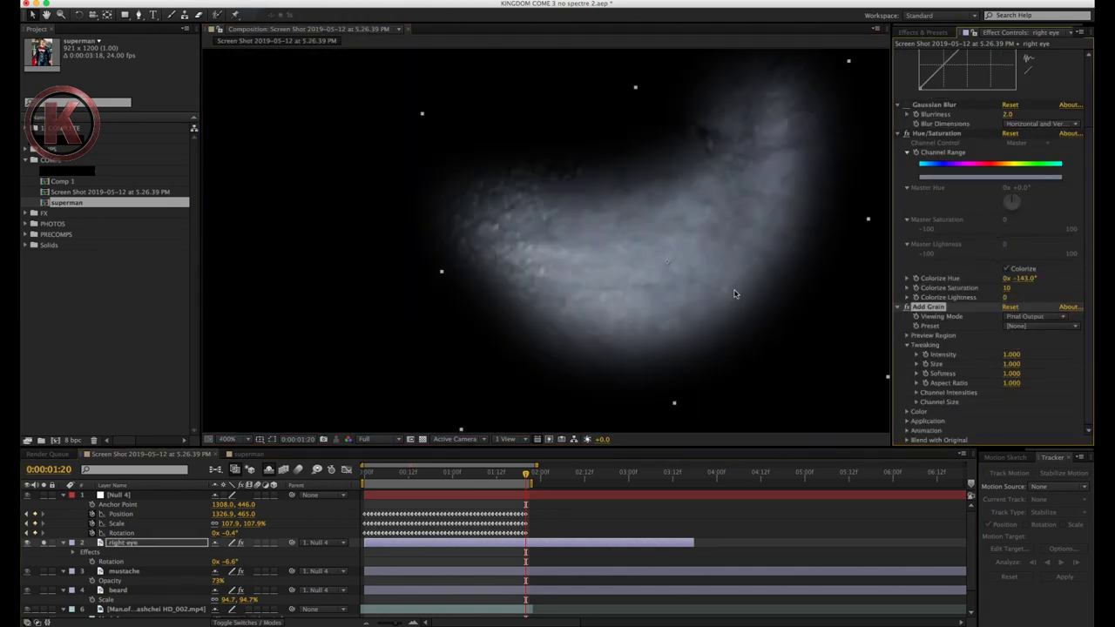
{"action": "left_click", "coordinate": [370, 438]}
{"action": "left_click", "coordinate": [383, 505]}
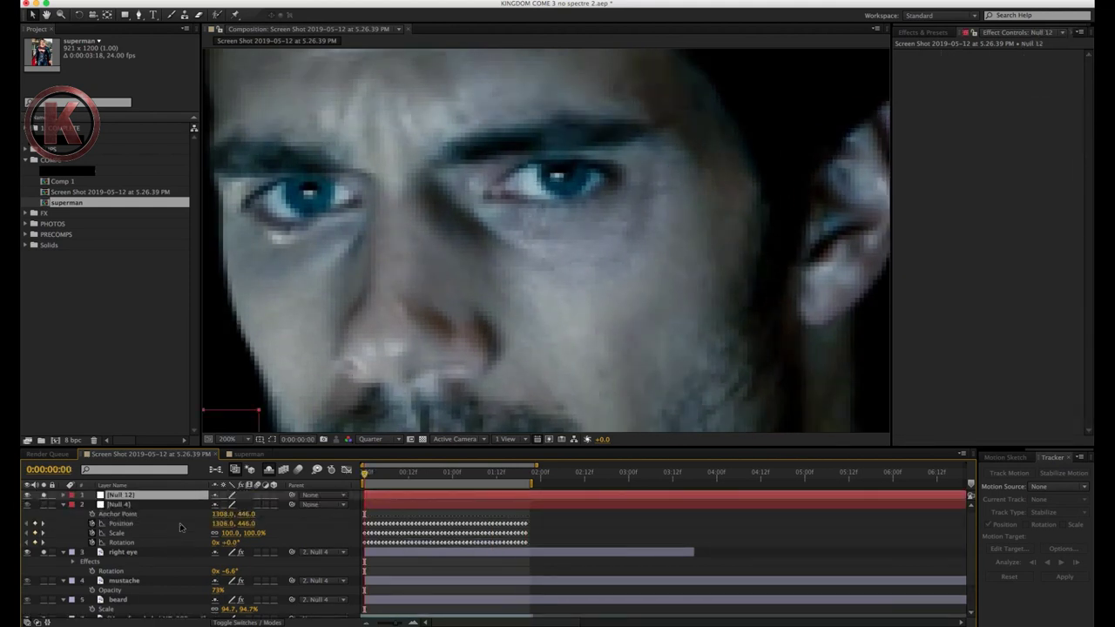
{"action": "key", "text": "super+v"}
{"action": "key", "text": "u"}
{"action": "left_click", "coordinate": [93, 505]}
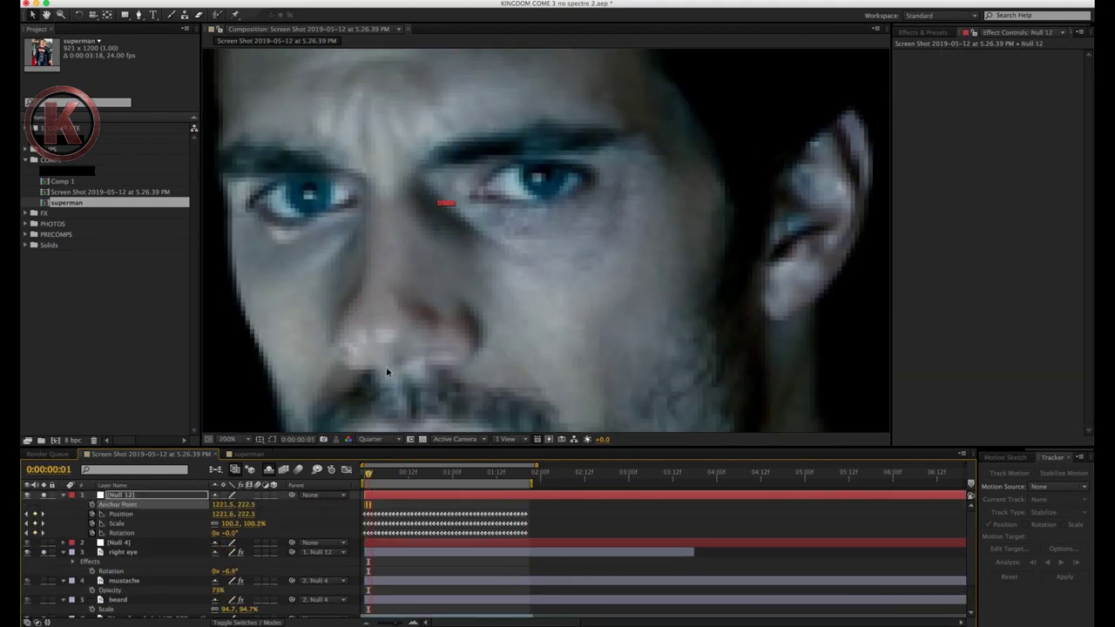
Step: Set the preview resolution to Full and check the tracked patch at 0:00:00:05
{"action": "left_click", "coordinate": [370, 439]}
{"action": "left_click", "coordinate": [377, 462]}
{"action": "left_click", "coordinate": [383, 473]}
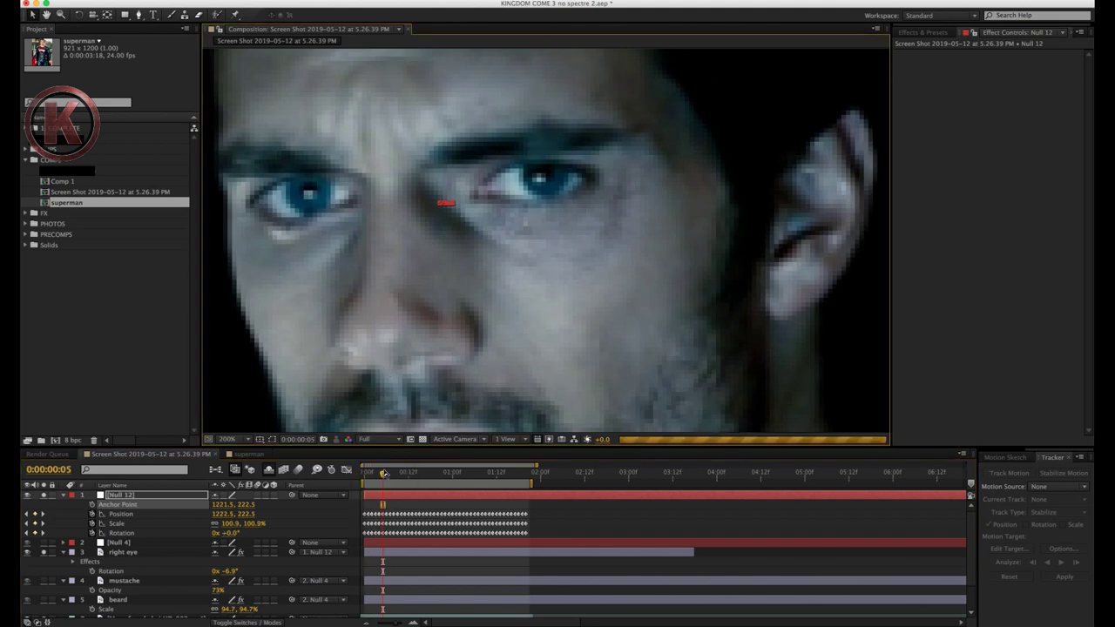
Step: Add the composition to the render queue and render it as H.264 to eye test.mp4
{"action": "left_click", "coordinate": [171, 0]}
{"action": "mouse_move", "coordinate": [136, 0]}
{"action": "mouse_move", "coordinate": [237, 192]}
{"action": "left_click", "coordinate": [273, 193]}
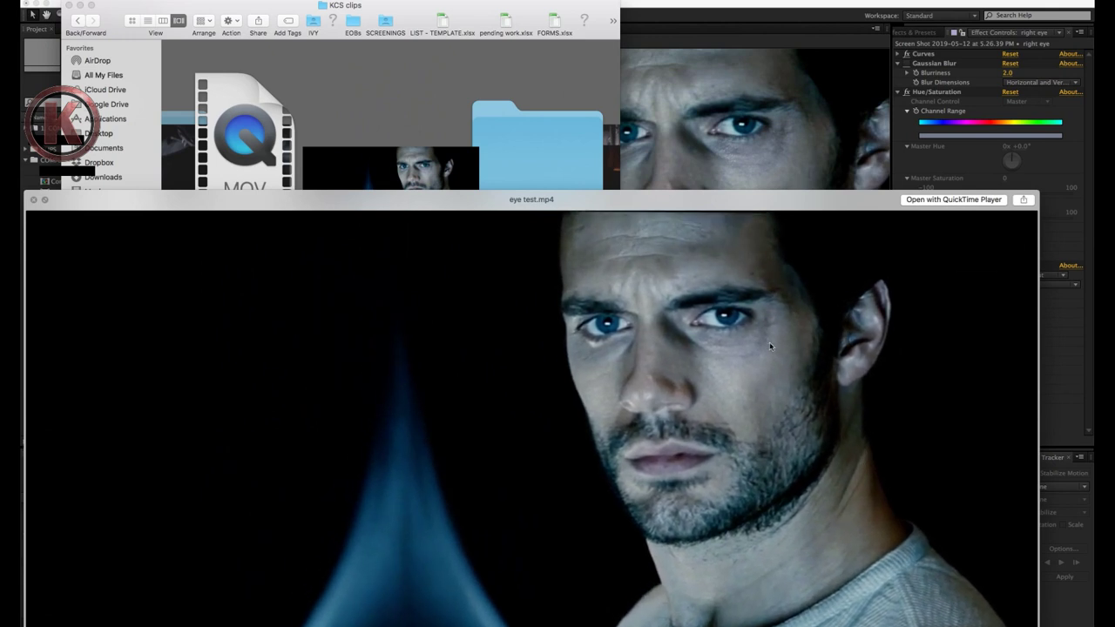
Step: Play the rendered eye test.mp4 full screen to review the under-eye patch in motion
{"action": "key", "text": "alt+space"}
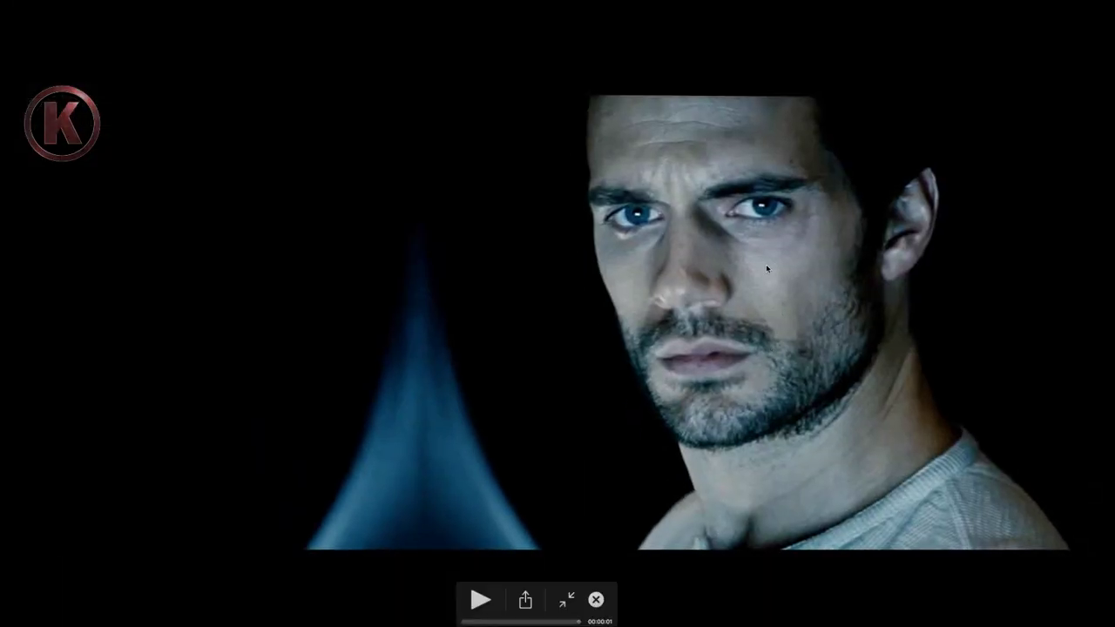
{"action": "key", "text": "space"}
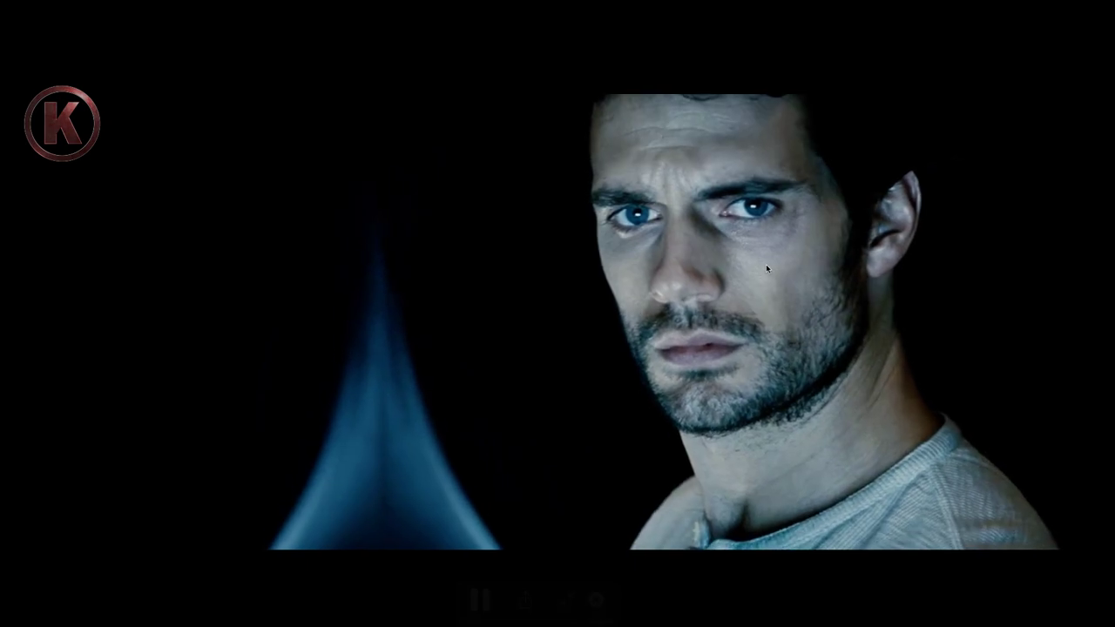
{"action": "key", "text": "Escape"}
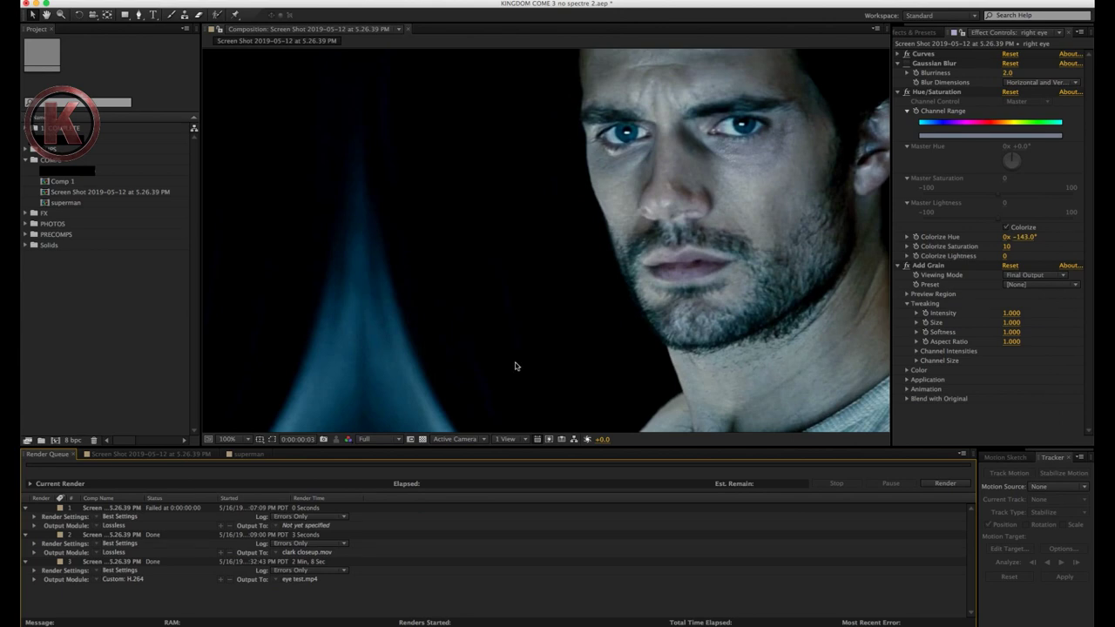
Step: Duplicate the right eye layer in the Screen Shot composition and darken the copy by lowering its Green curve's highlight end
{"action": "left_click", "coordinate": [198, 455]}
{"action": "key", "text": "super+d"}
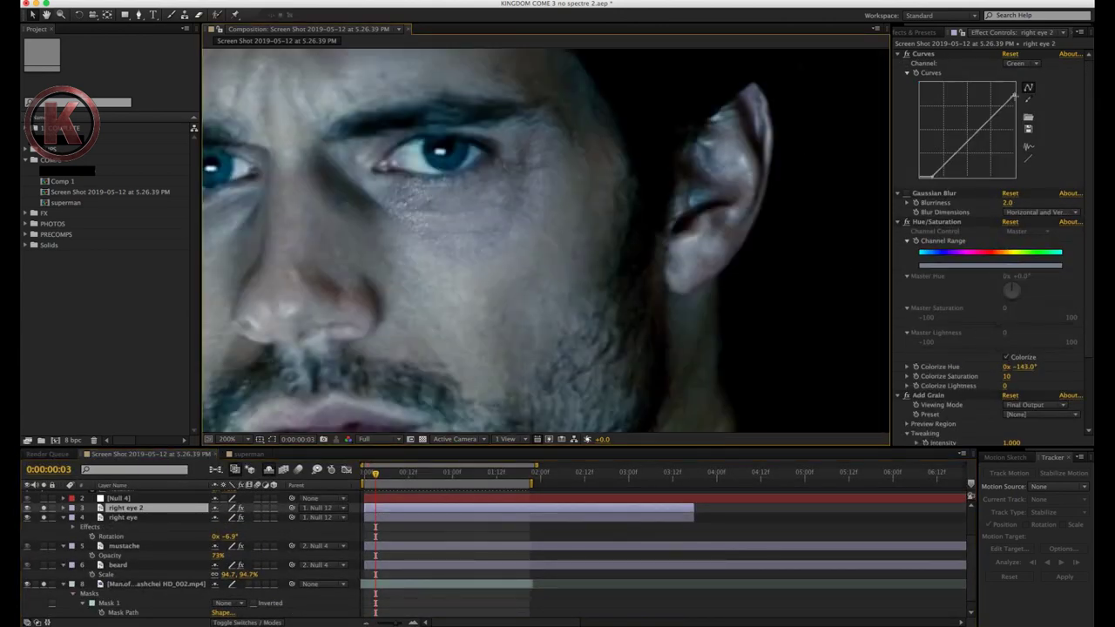
{"action": "left_click_drag", "start_coordinate": [1013, 96], "coordinate": [1018, 119]}
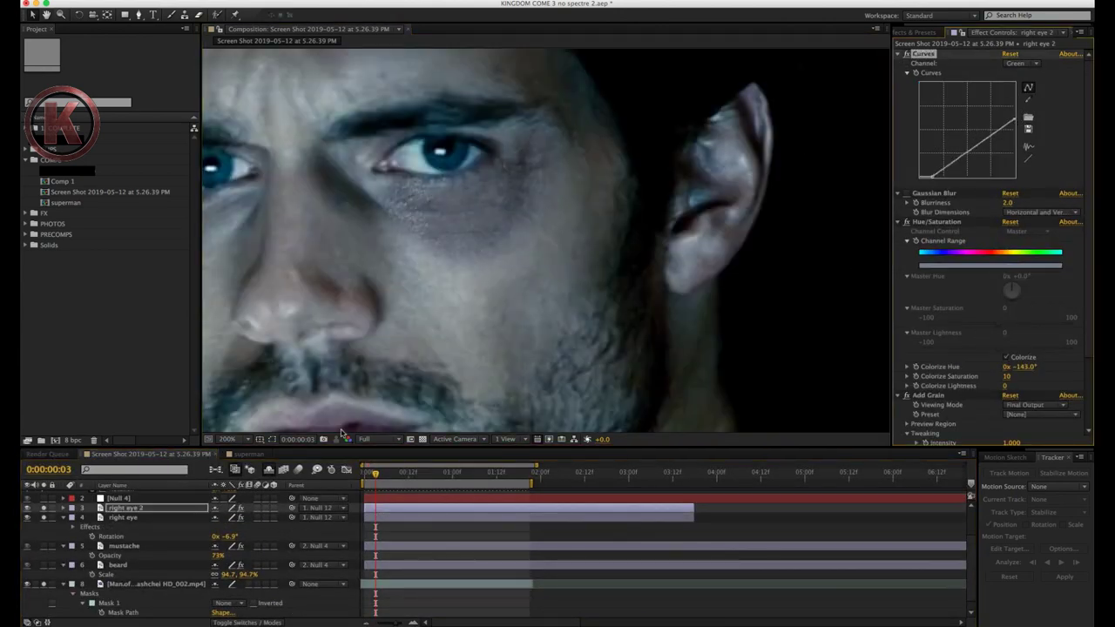
Step: Reshape the right eye 2 mask into a narrow crescent hugging the lower eyelid, comparing the result with the solo toggled
{"action": "left_click_drag", "start_coordinate": [523, 198], "coordinate": [502, 199]}
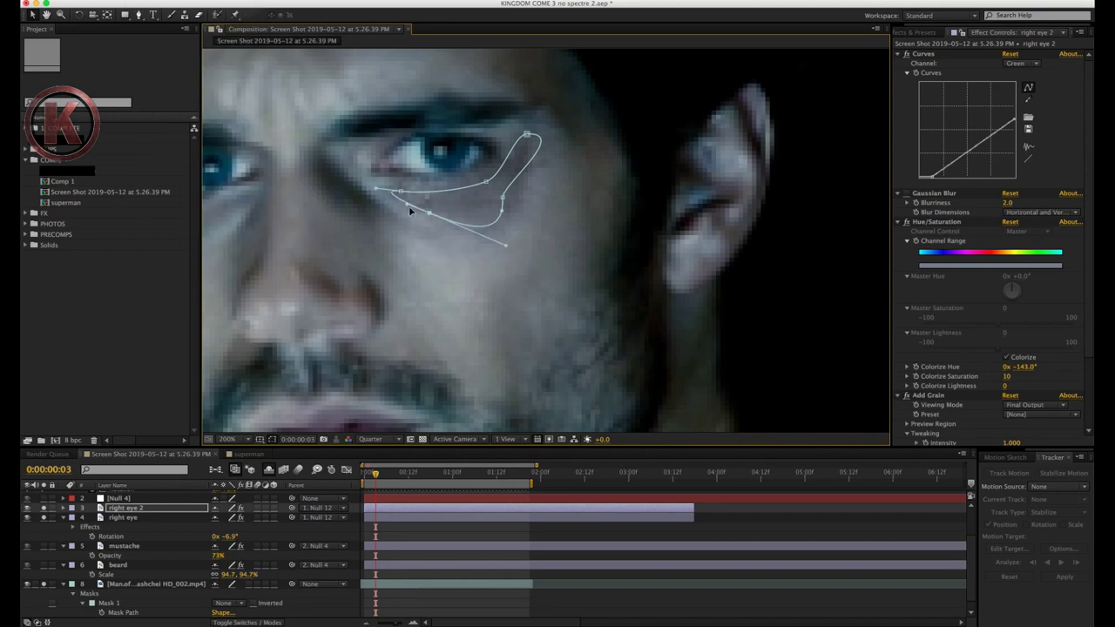
{"action": "left_click", "coordinate": [272, 440]}
{"action": "key", "text": "comma"}
{"action": "key", "text": "comma"}
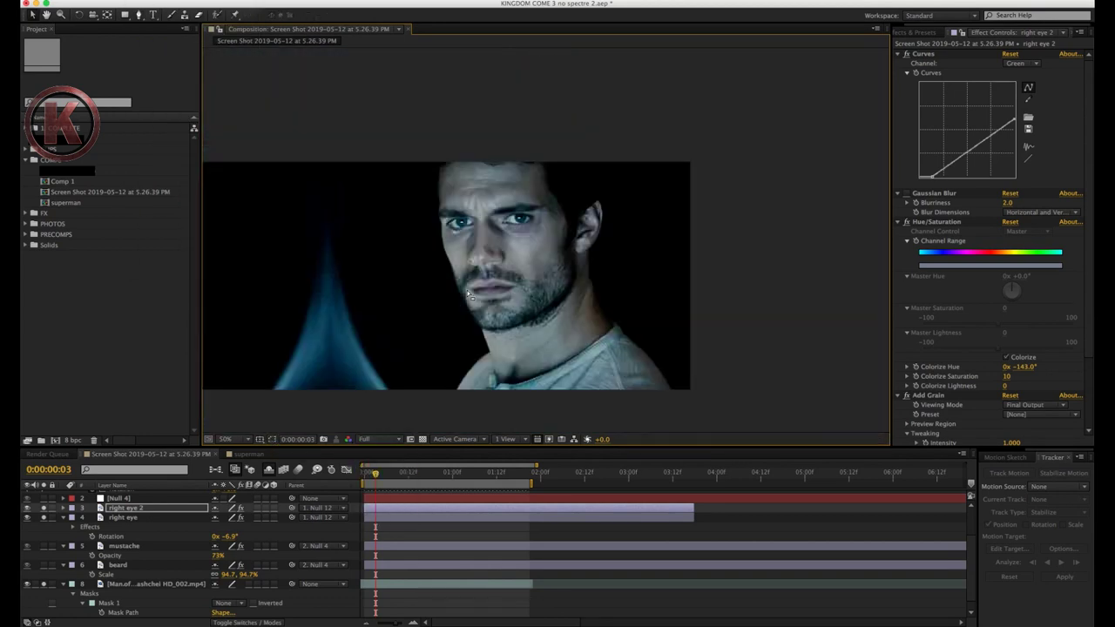
{"action": "key", "text": "period"}
{"action": "left_click", "coordinate": [43, 515]}
{"action": "left_click", "coordinate": [44, 515]}
{"action": "key", "text": "comma"}
{"action": "key", "text": "period"}
{"action": "key", "text": "period"}
{"action": "left_click", "coordinate": [273, 441]}
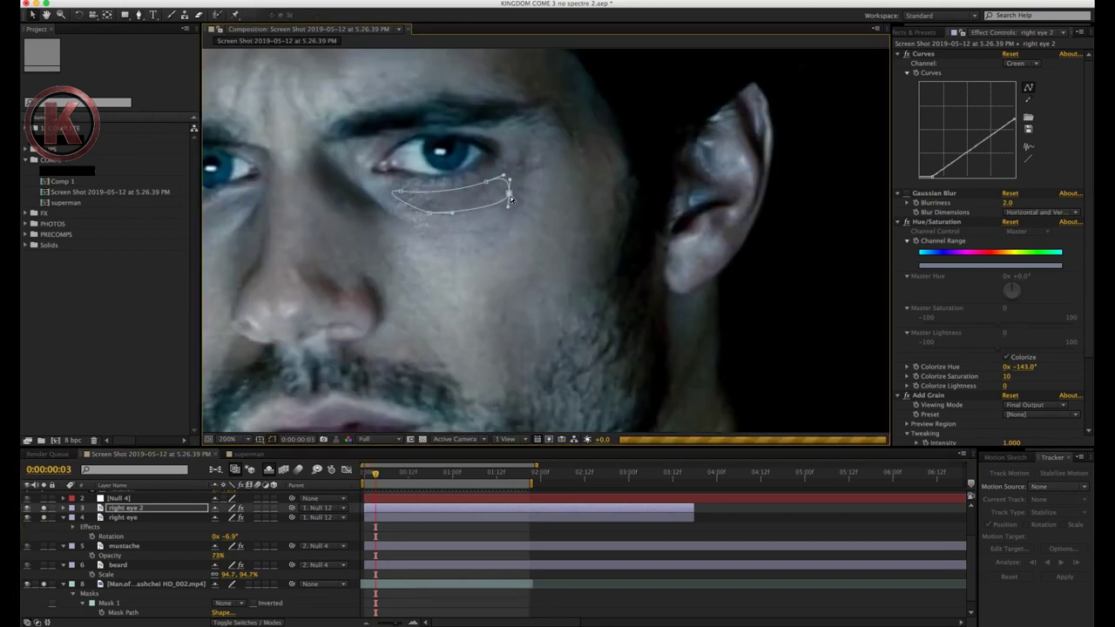
Step: Lower the highlight end of right eye 2's Green curve slightly further and check the whole face without layer controls
{"action": "left_click_drag", "start_coordinate": [1014, 120], "coordinate": [1014, 123]}
{"action": "key", "text": "comma"}
{"action": "key", "text": "comma"}
{"action": "key", "text": "period"}
{"action": "key", "text": "super+shift+h"}
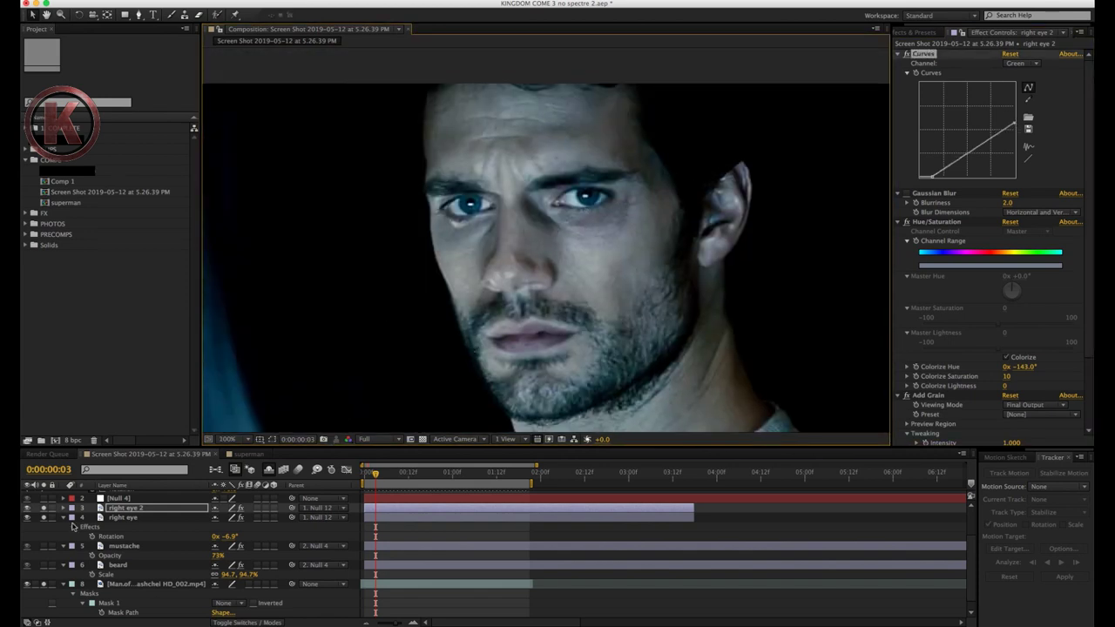
Step: Set the right eye layer's Colorize Saturation to 9 and toggle both right-eye patches' solo to compare the face
{"action": "left_click", "coordinate": [123, 517]}
{"action": "scroll", "coordinate": [627, 238], "scroll_direction": "up", "scroll_amount": 2}
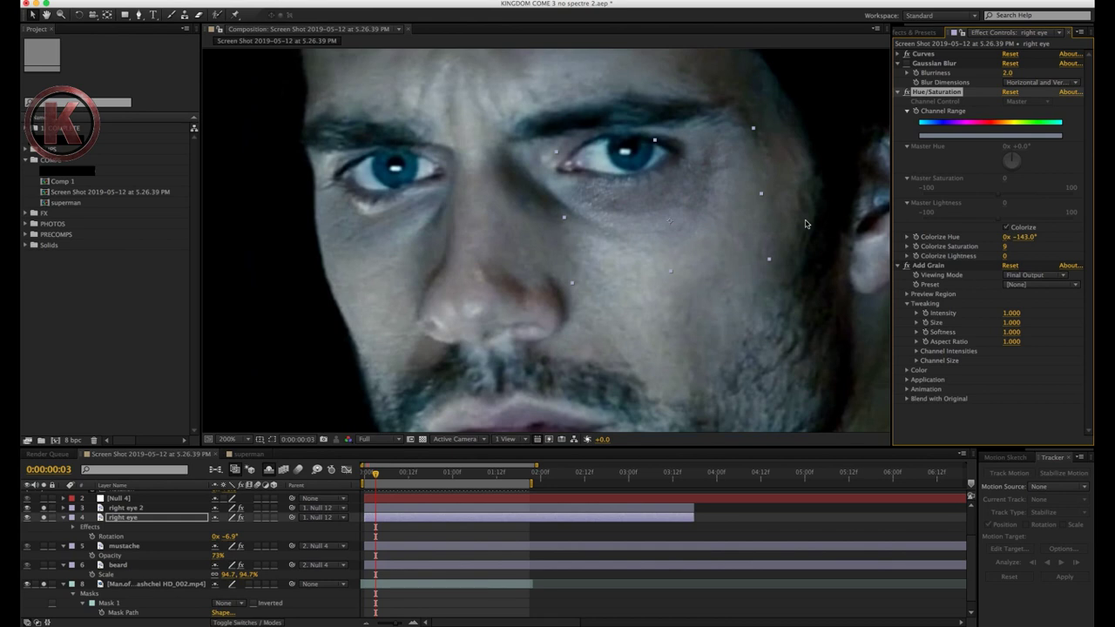
{"action": "key", "text": "comma"}
{"action": "left_click", "coordinate": [44, 517]}
{"action": "left_click", "coordinate": [45, 536]}
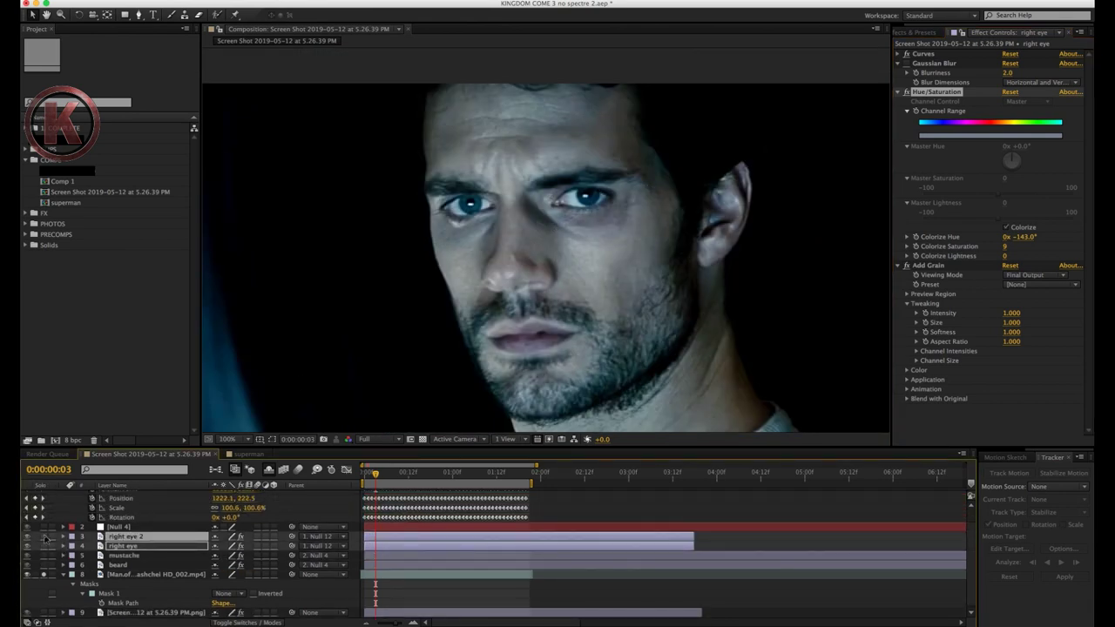
Step: Toggle the solo of the left eye and left eye 2 layers to compare the face with and without the patches
{"action": "scroll", "coordinate": [476, 235], "scroll_direction": "up", "scroll_amount": 4}
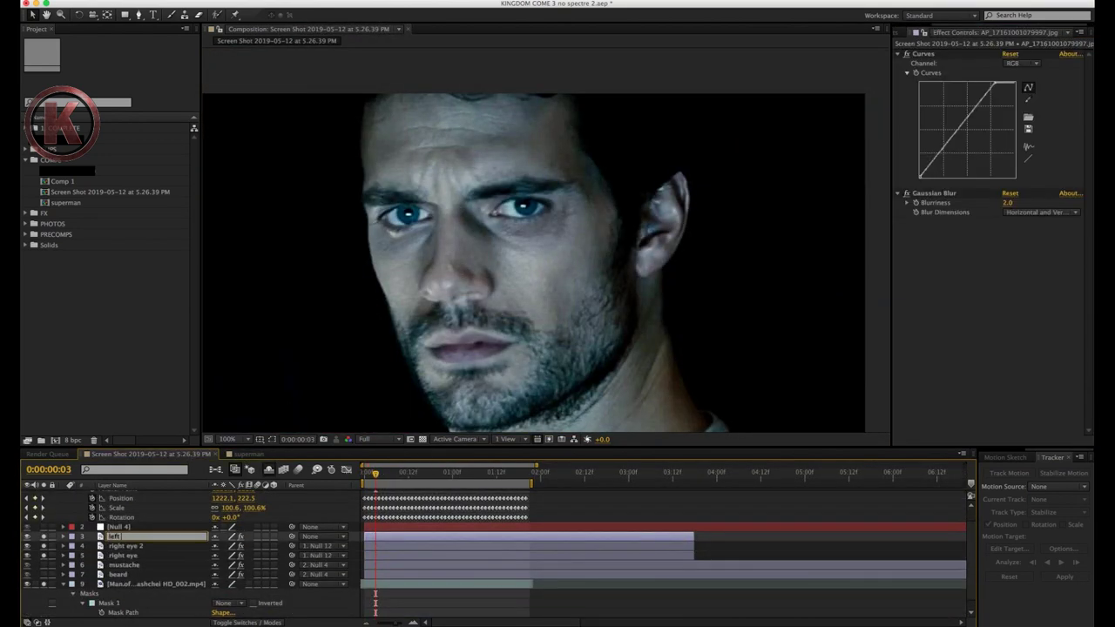
{"action": "scroll", "coordinate": [465, 231], "scroll_direction": "down", "scroll_amount": 2}
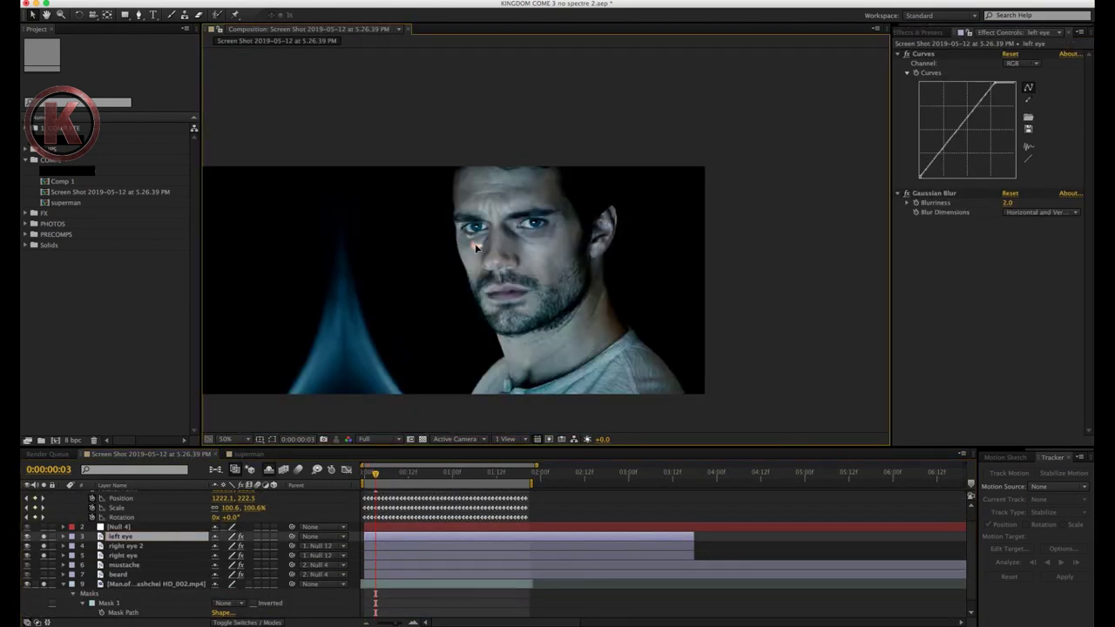
{"action": "scroll", "coordinate": [558, 210], "scroll_direction": "up", "scroll_amount": 2}
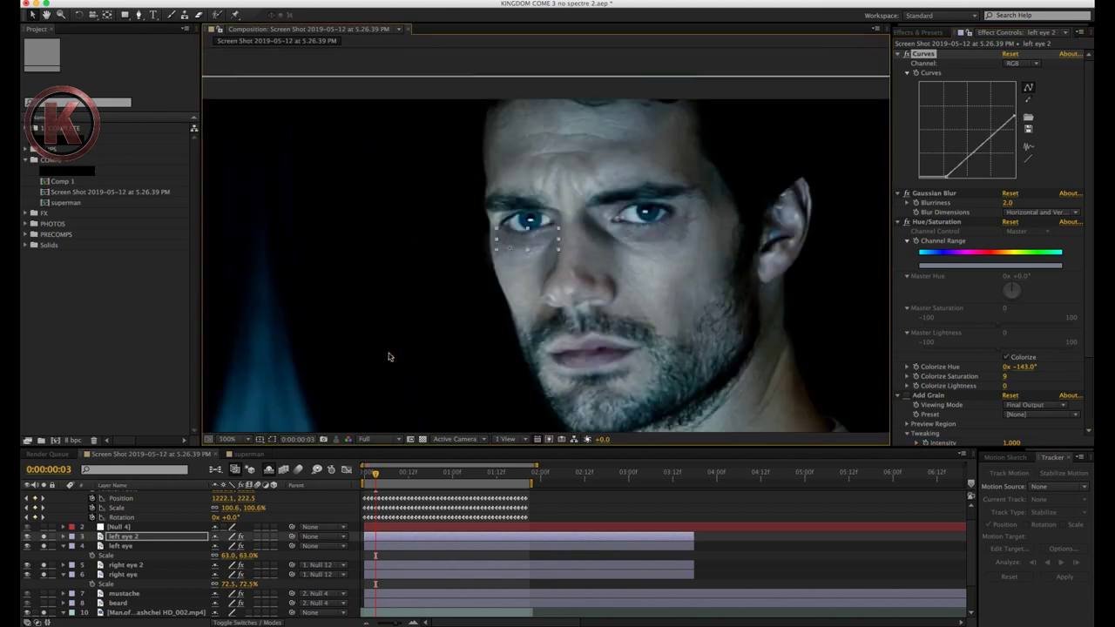
{"action": "left_click", "coordinate": [45, 545]}
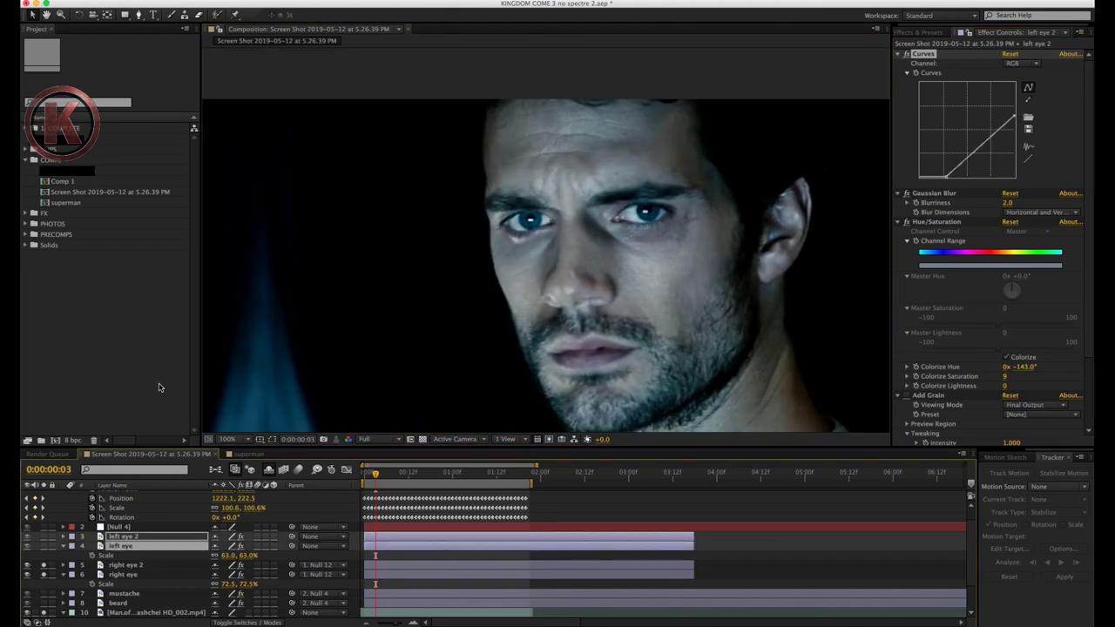
{"action": "left_click", "coordinate": [44, 538]}
{"action": "scroll", "coordinate": [438, 317], "scroll_direction": "up", "scroll_amount": 1}
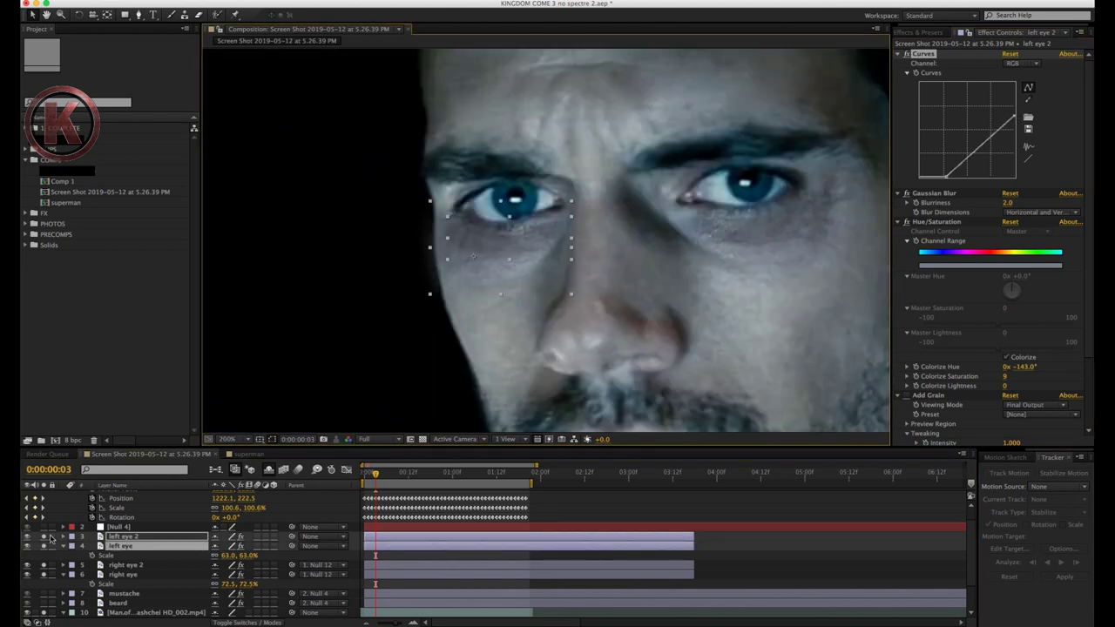
Step: Reshape the left eye 2 mask into a narrow crescent under the lower eyelid and solo the layer again
{"action": "left_click", "coordinate": [453, 245]}
{"action": "left_click", "coordinate": [487, 233]}
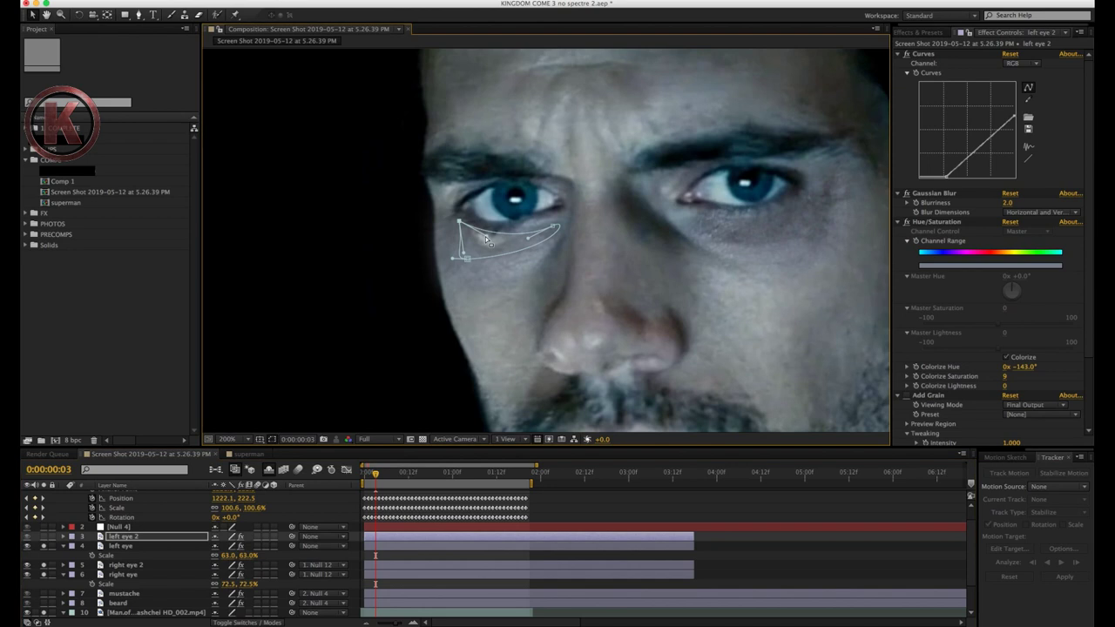
{"action": "left_click_drag", "start_coordinate": [526, 240], "coordinate": [481, 259]}
{"action": "left_click", "coordinate": [44, 537]}
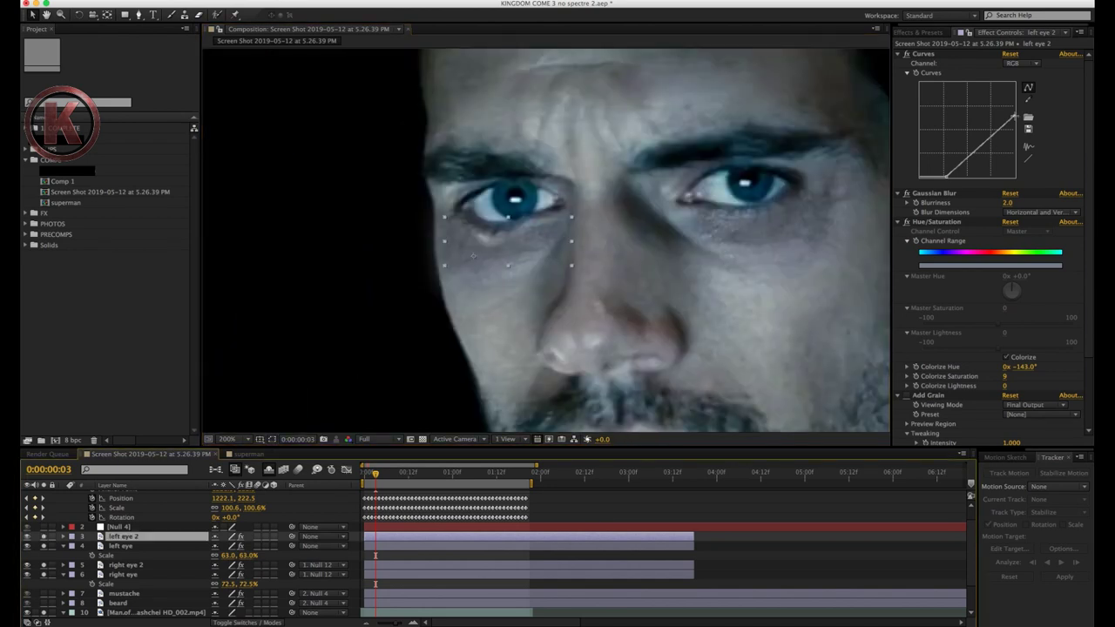
Step: Darken left eye 2 by lowering its RGB curve's highlight end, and select the patch layers from left eye 2 through beard
{"action": "scroll", "coordinate": [548, 239], "scroll_direction": "down", "scroll_amount": 1}
{"action": "left_click", "coordinate": [116, 538]}
{"action": "left_click", "coordinate": [118, 574], "text": "shift"}
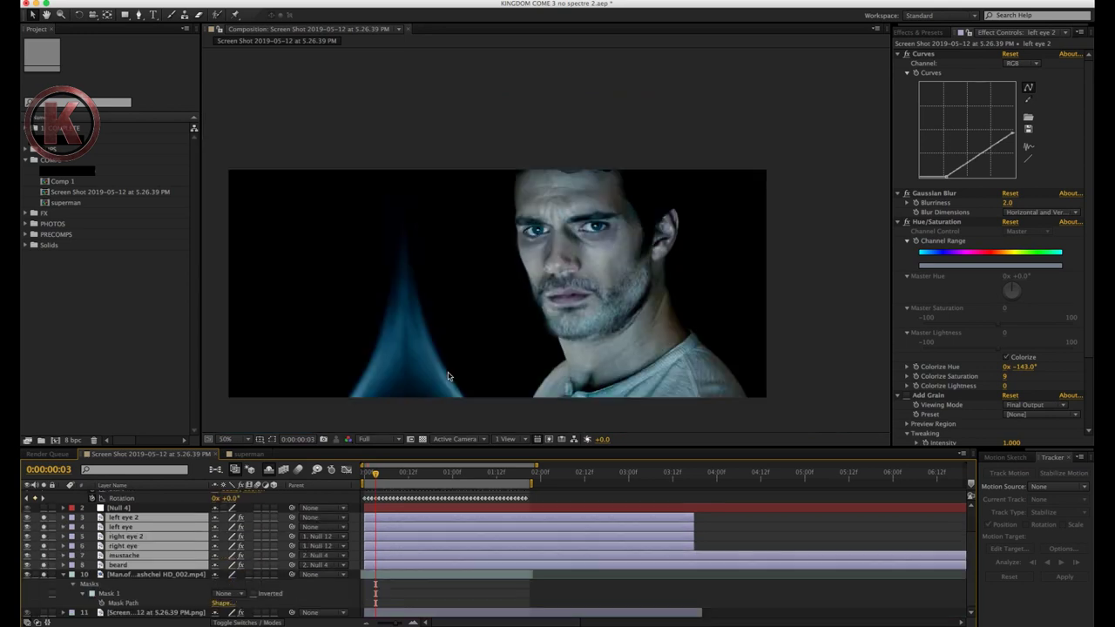
{"action": "scroll", "coordinate": [448, 376], "scroll_direction": "up", "scroll_amount": 1}
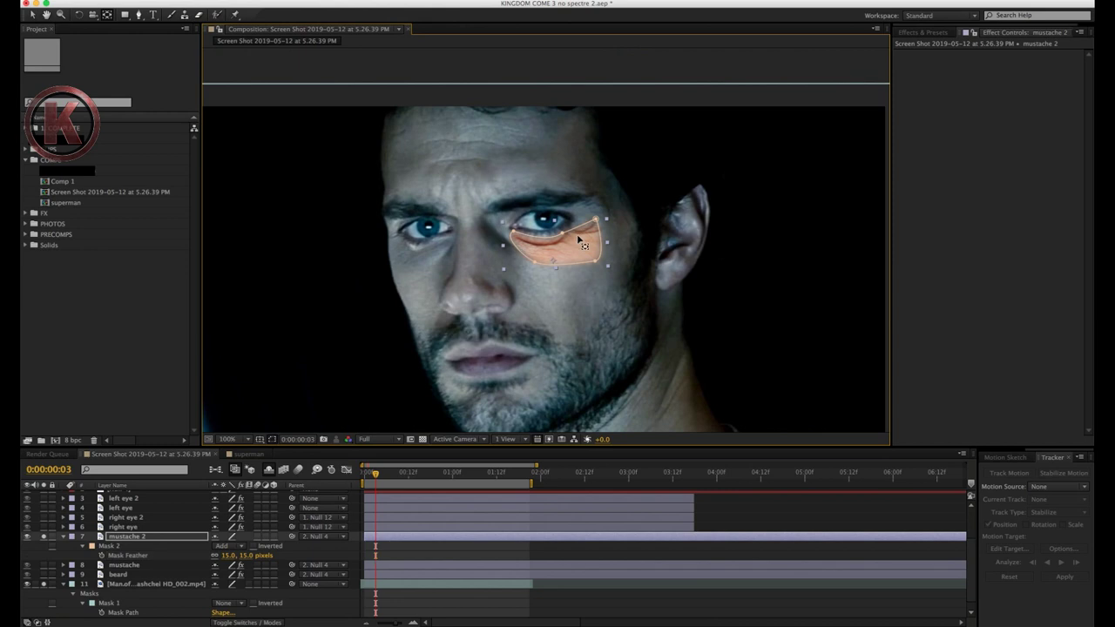
Step: Set the temples hair patch's Master Lightness to -24
{"action": "key", "text": "period"}
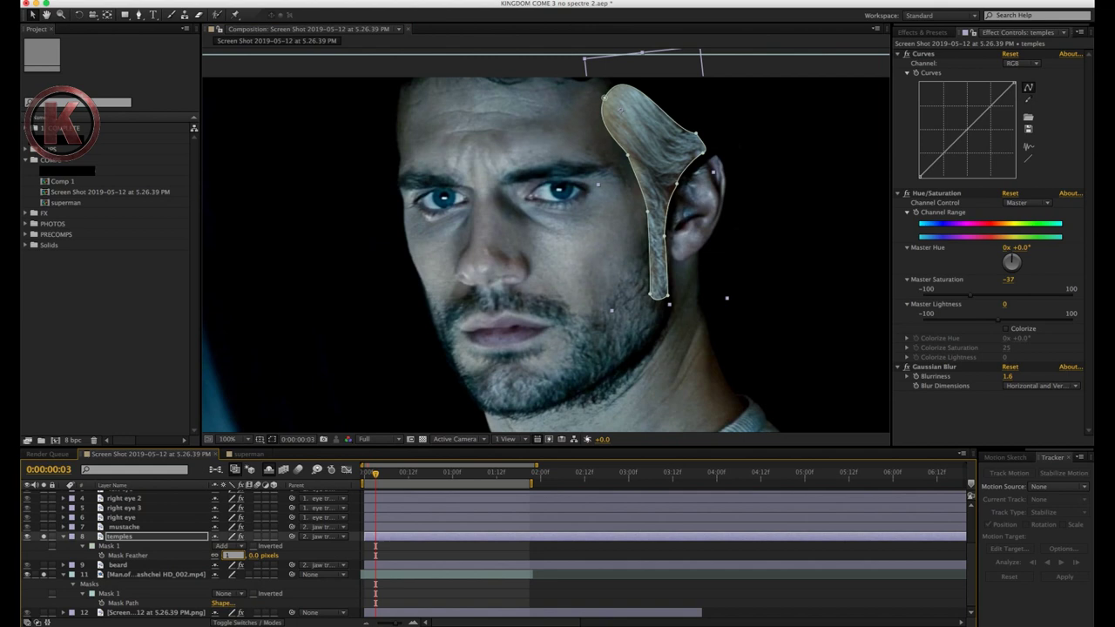
{"action": "left_click_drag", "start_coordinate": [1007, 304], "coordinate": [990, 303]}
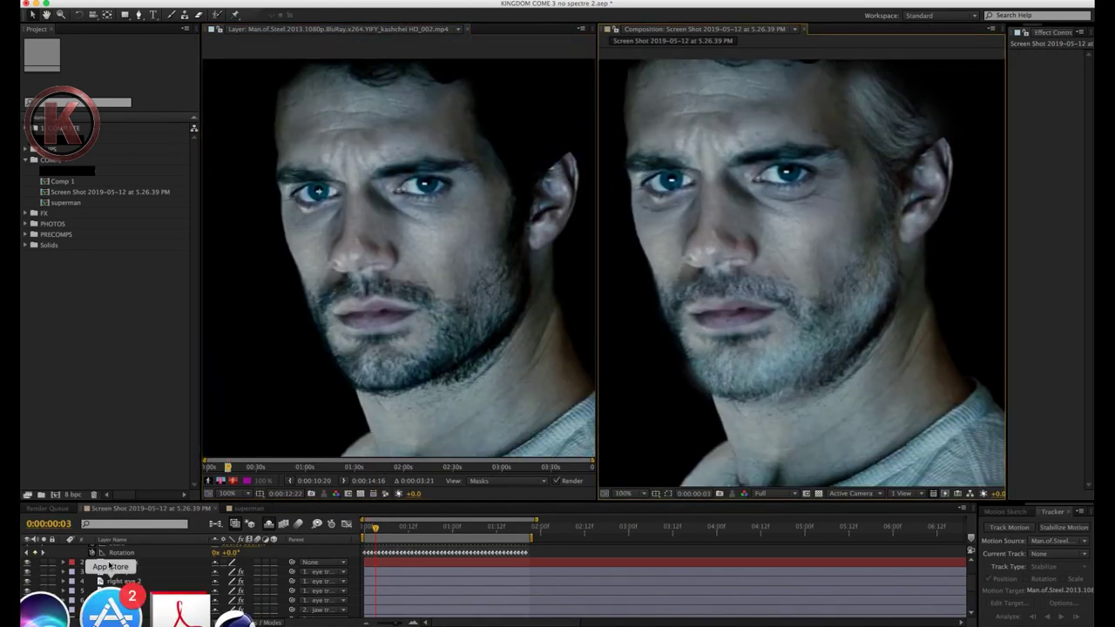
Step: Pre-compose the ageing patch layers as "old fx precomp" and toggle its visibility to compare the face before and after
{"action": "left_click", "coordinate": [122, 584]}
{"action": "scroll", "coordinate": [122, 584], "scroll_direction": "up", "scroll_amount": 10}
{"action": "left_click", "coordinate": [117, 550], "text": "shift"}
{"action": "key", "text": "super+shift+c"}
{"action": "type", "text": "old fx precomp"}
{"action": "key", "text": "Return"}
{"action": "left_click", "coordinate": [28, 550]}
{"action": "left_click", "coordinate": [28, 551]}
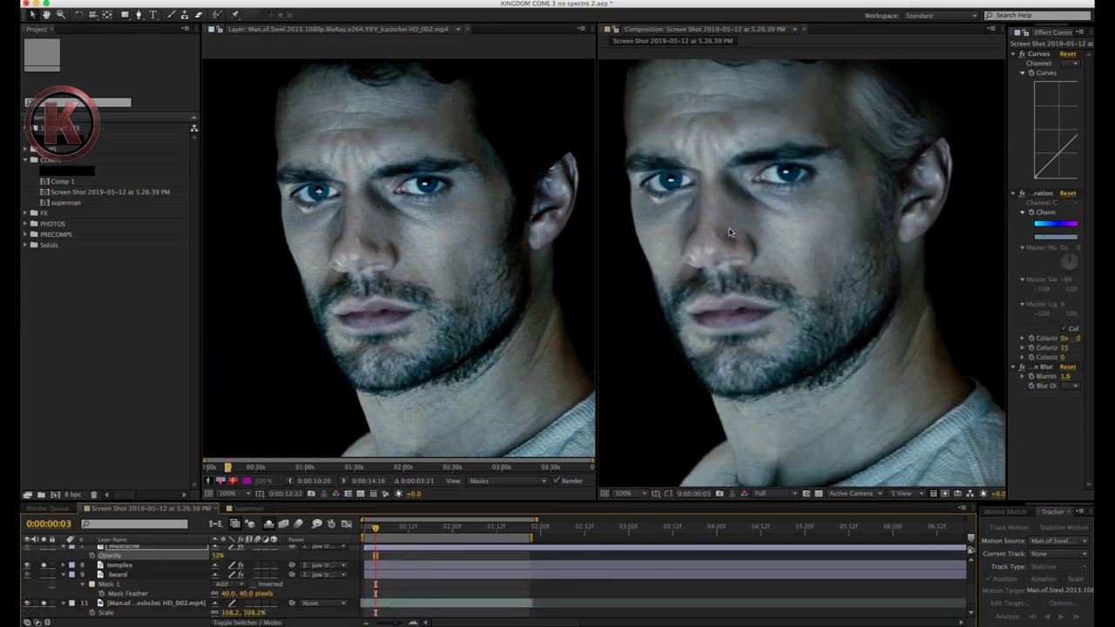
Step: Parent the temples layer to Null 13 and inspect the hair patch close up around the ear
{"action": "key", "text": "grave"}
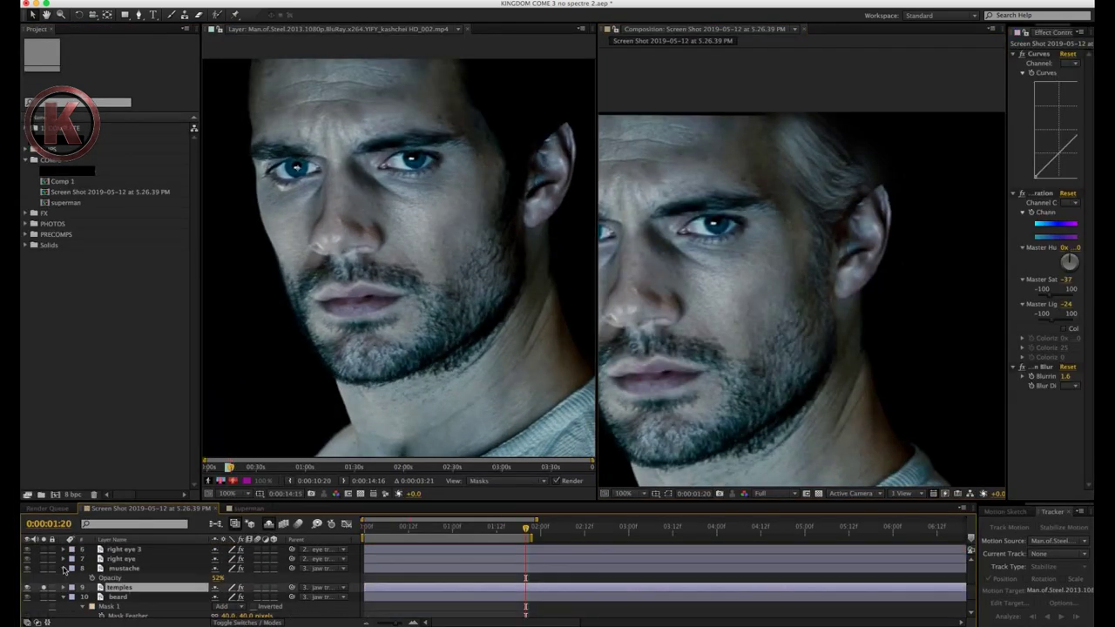
{"action": "left_click", "coordinate": [315, 578]}
{"action": "left_click", "coordinate": [332, 516]}
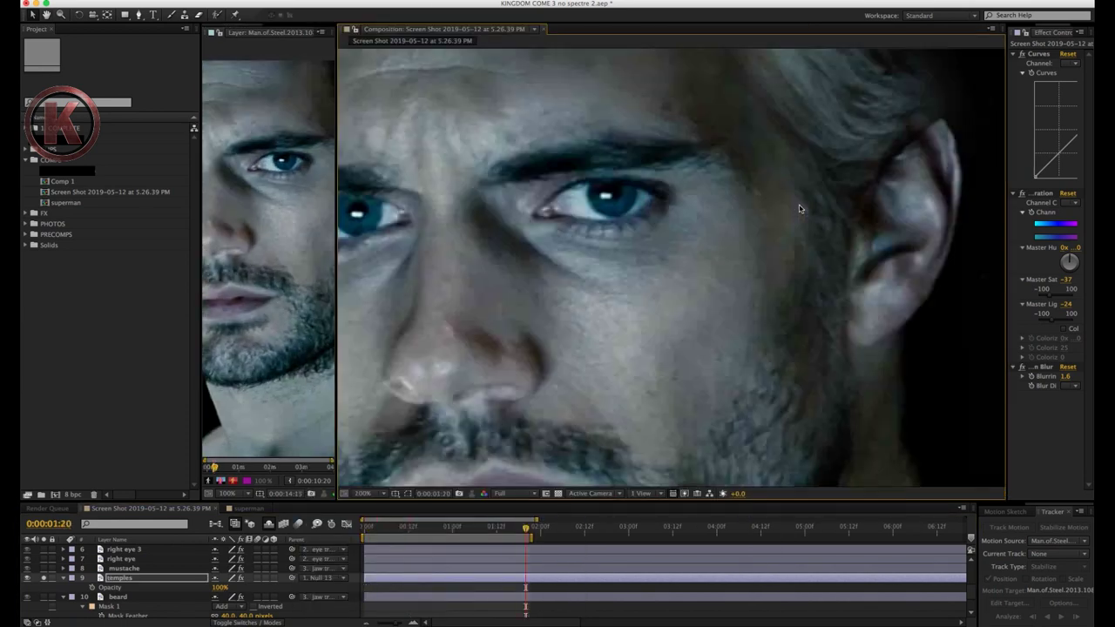
{"action": "left_click_drag", "start_coordinate": [799, 209], "coordinate": [546, 383]}
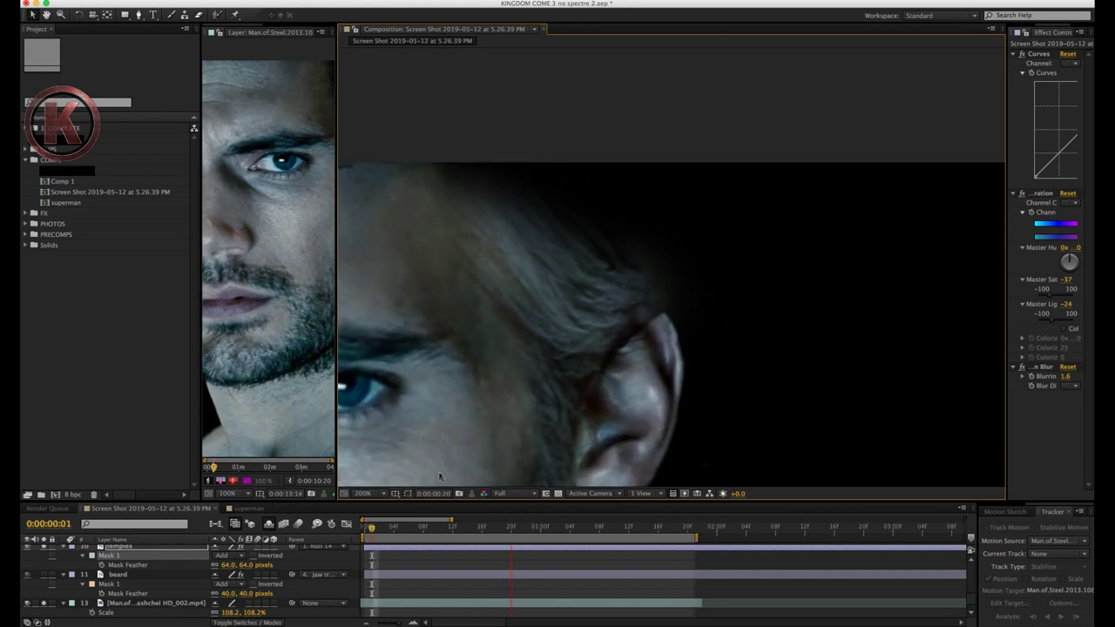
Step: Step through Null 14's first tracking keyframes and play back the clip with the Graph Editor shown to check the temple patch
{"action": "left_click", "coordinate": [366, 530]}
{"action": "left_click", "coordinate": [375, 550]}
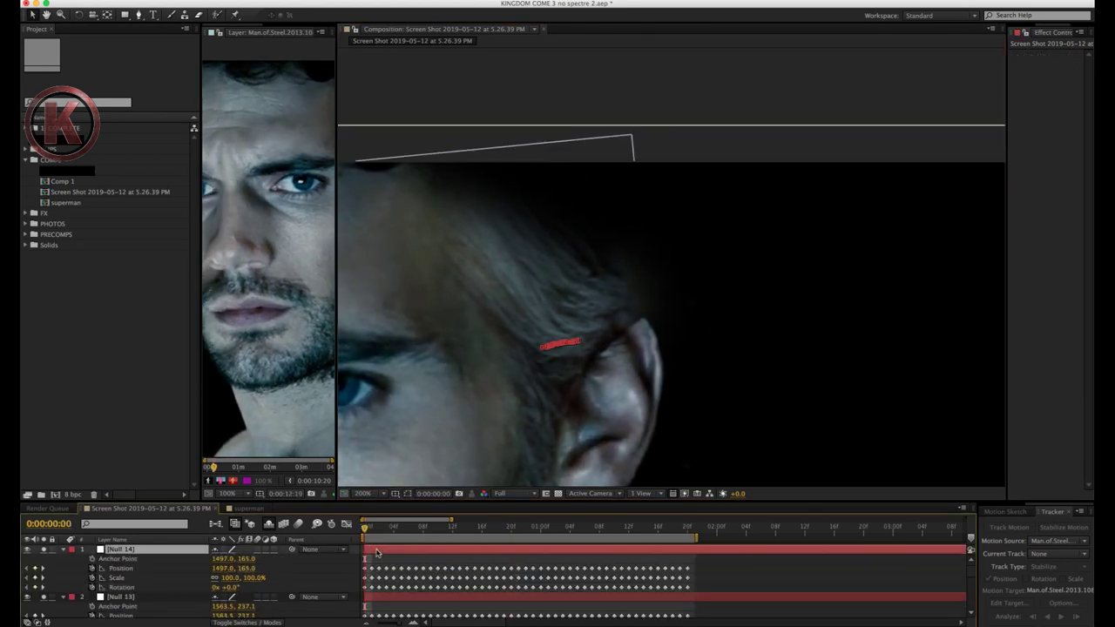
{"action": "key", "text": "Page_Down"}
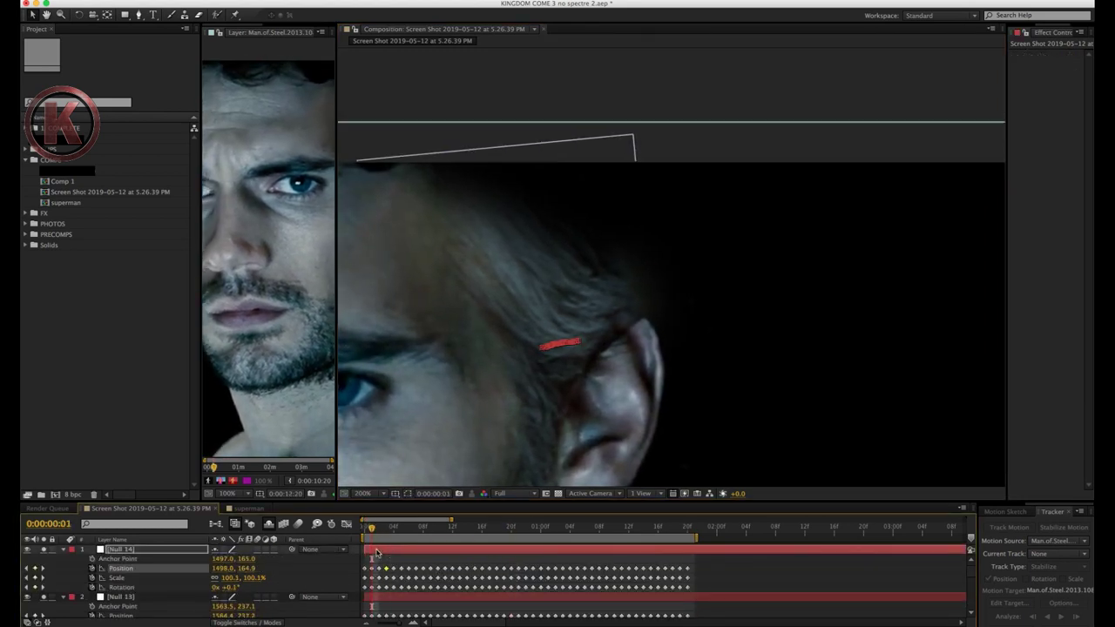
{"action": "key", "text": "Home"}
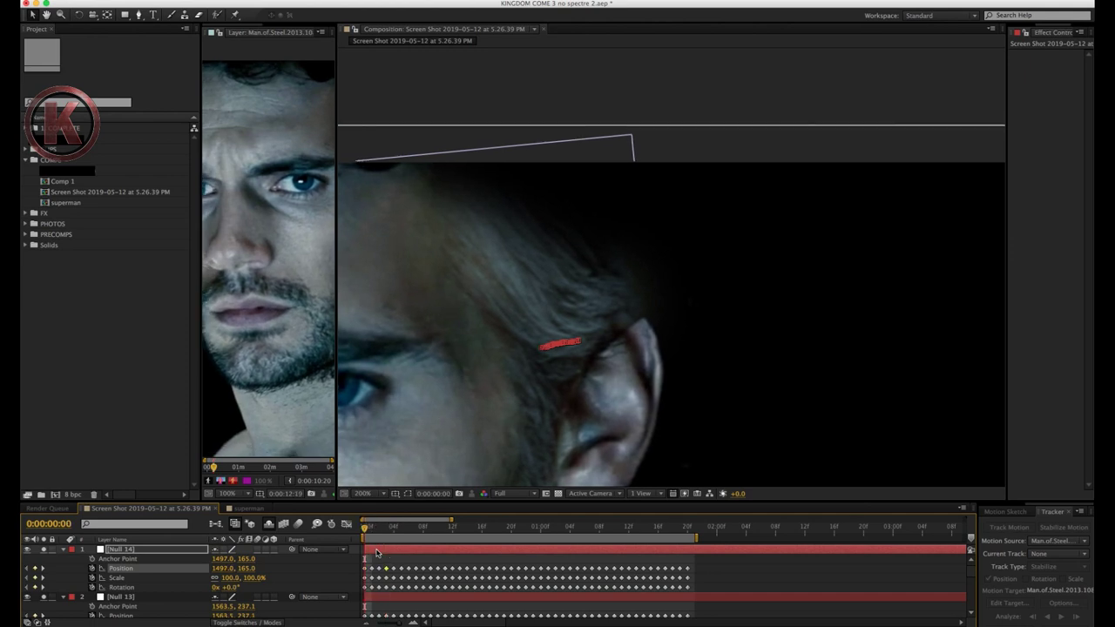
{"action": "left_click", "coordinate": [346, 524]}
{"action": "key", "text": "space"}
{"action": "key", "text": "Page_Up"}
{"action": "key", "text": "minus"}
{"action": "key", "text": "minus"}
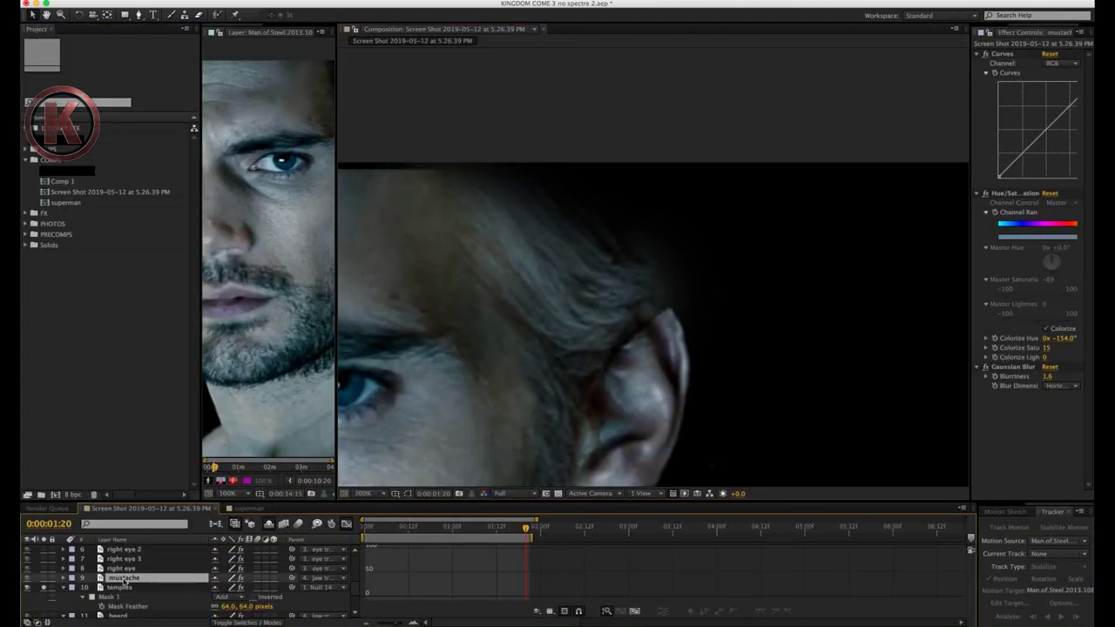
Step: Delete Null 13 and rename Null 14 as temple track
{"action": "left_click", "coordinate": [121, 587]}
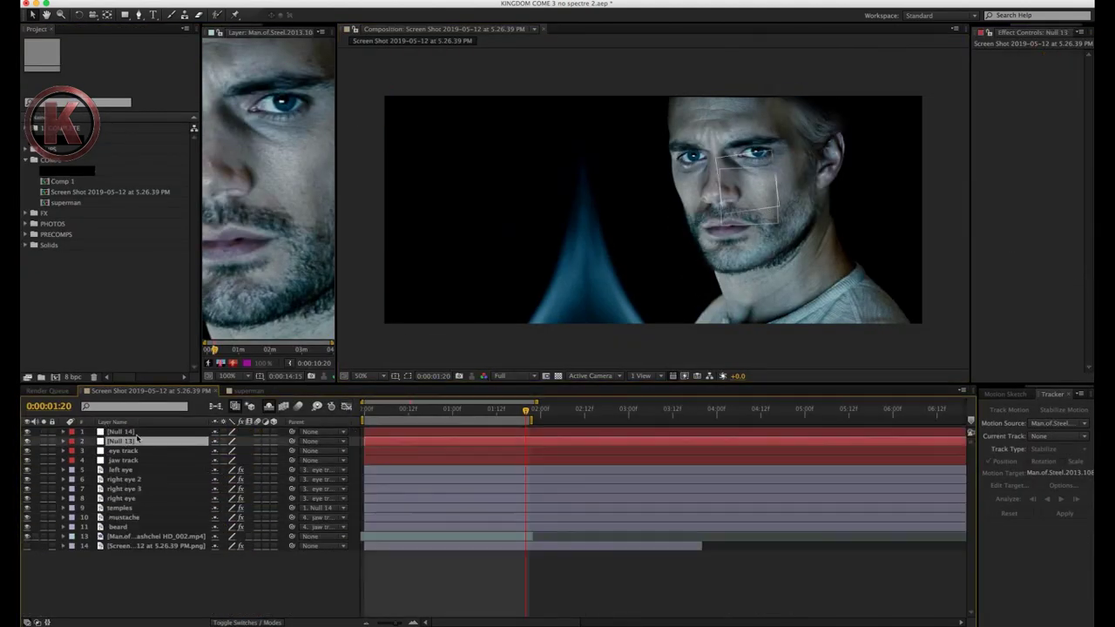
{"action": "left_click", "coordinate": [122, 432]}
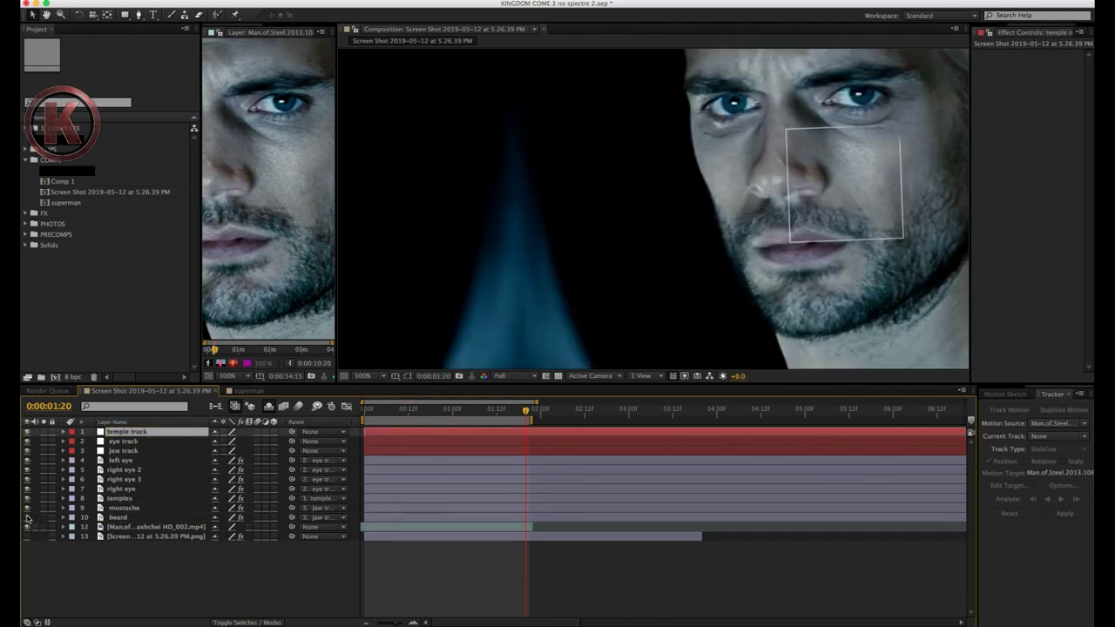
Step: Switch to Finder, play old clark test.mp4 in a full-screen preview several times, and close the preview
{"action": "left_click", "coordinate": [531, 298]}
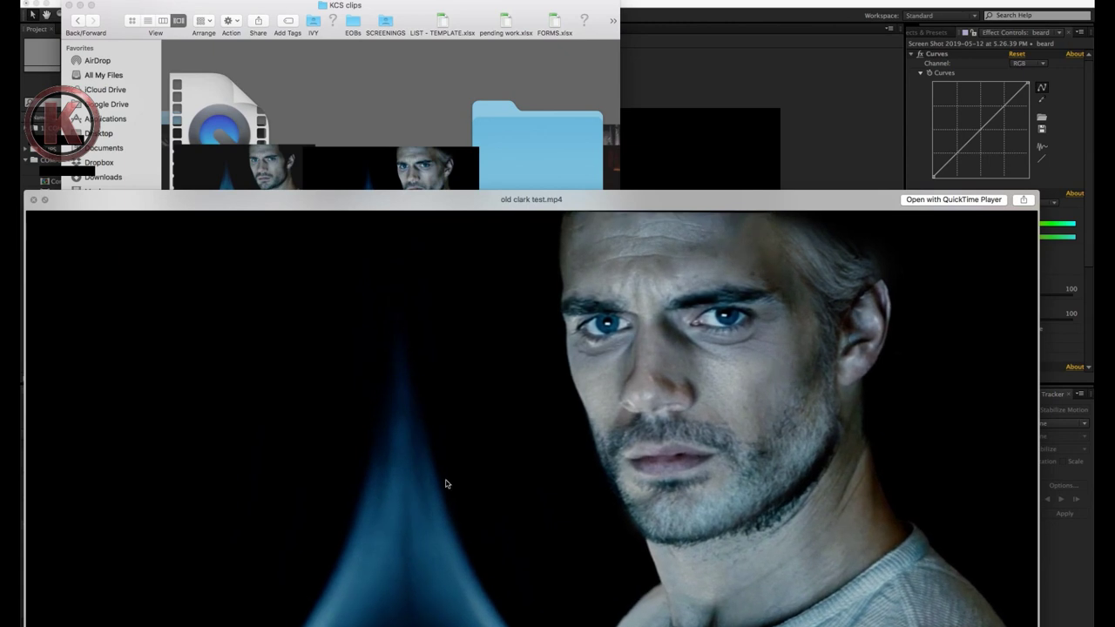
{"action": "key", "text": "alt+space"}
{"action": "key", "text": "space"}
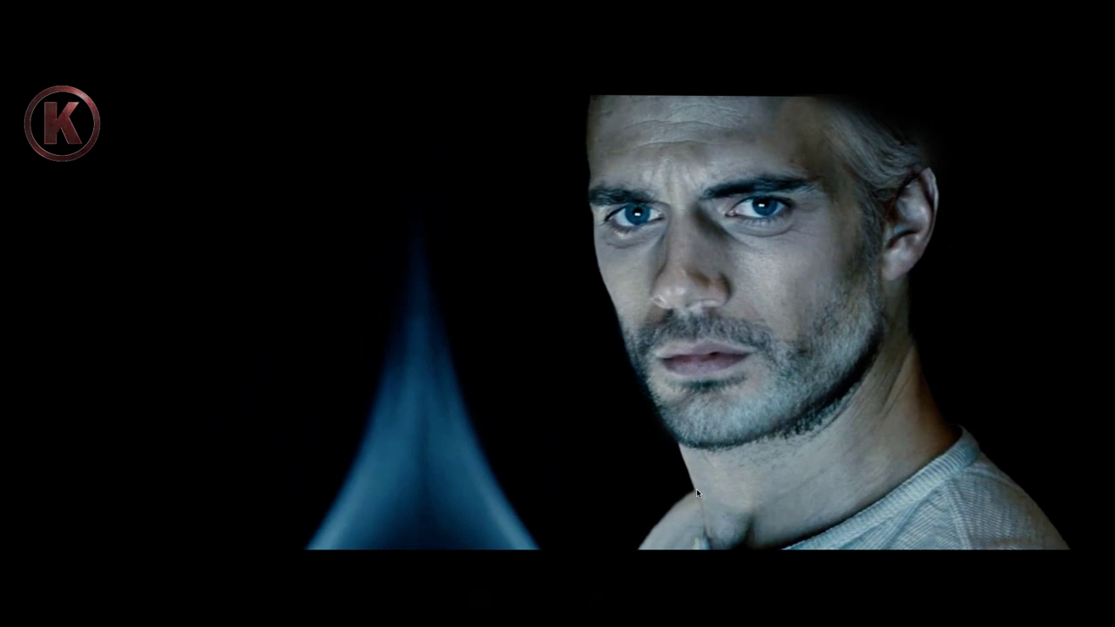
{"action": "key", "text": "Escape"}
{"action": "key", "text": "alt+space"}
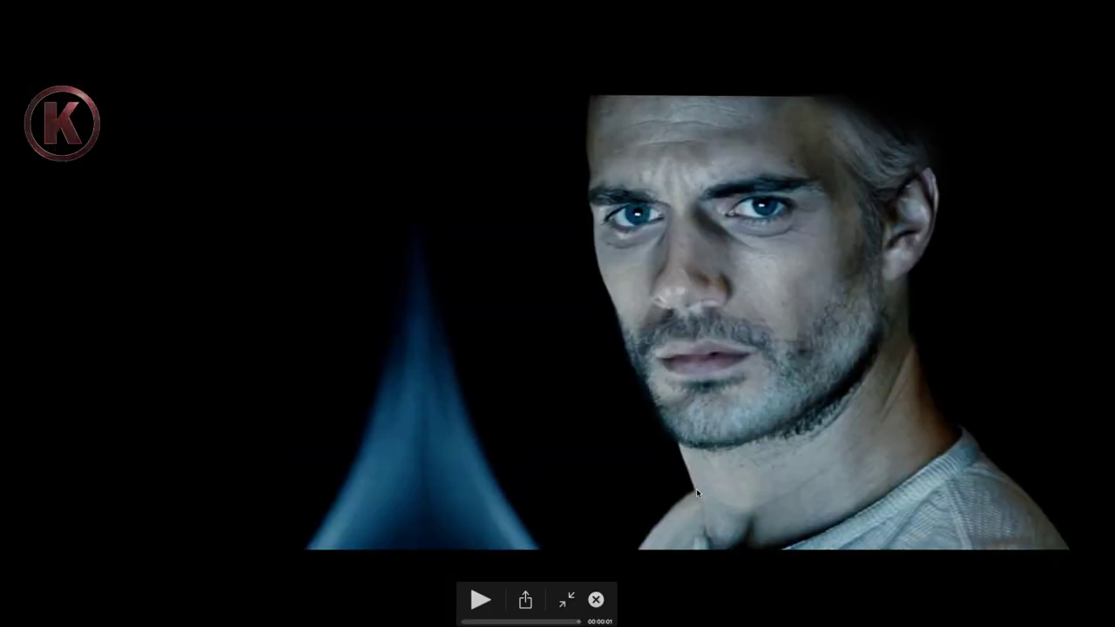
{"action": "key", "text": "space"}
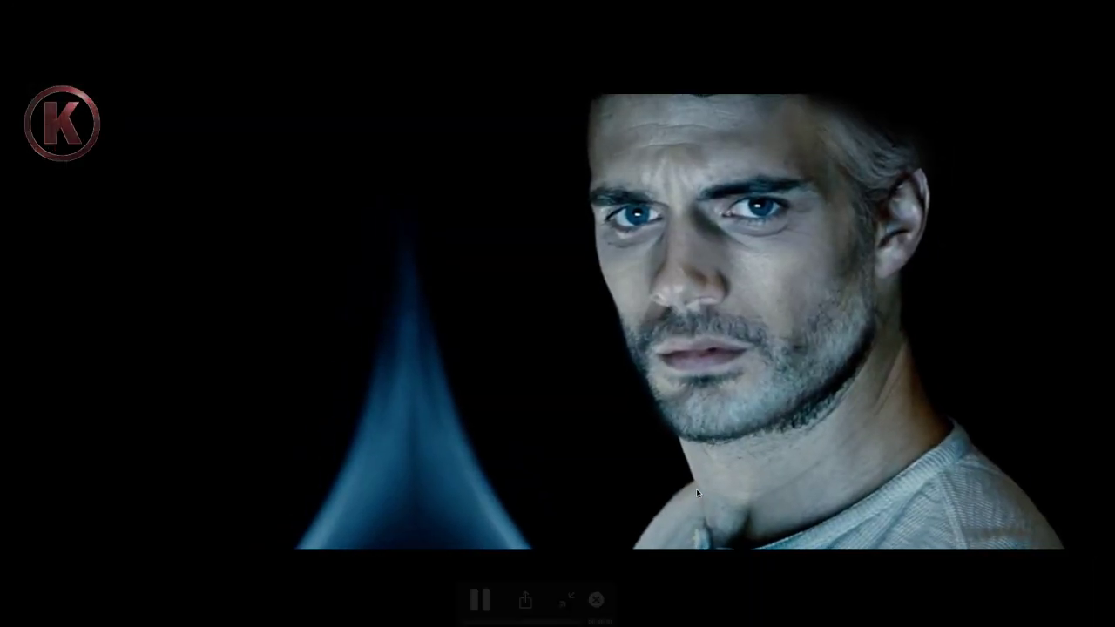
{"action": "key", "text": "alt+space"}
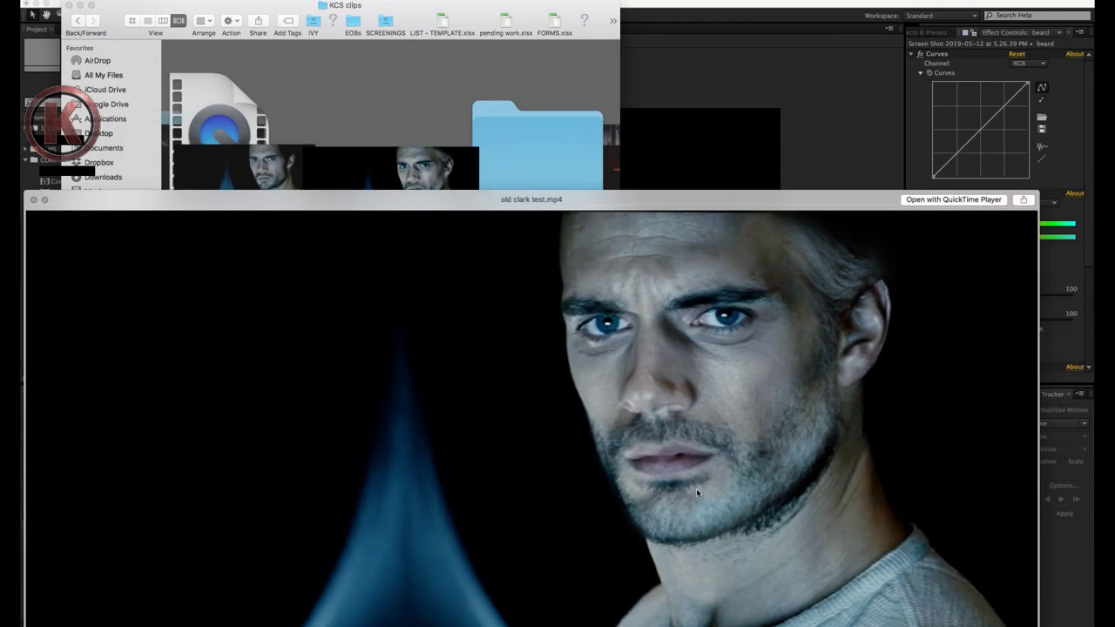
{"action": "key", "text": "space"}
Step: Return to After Effects and enlarge and align the Layer and Composition viewers to compare the original and aged faces side by side
{"action": "left_click_drag", "start_coordinate": [565, 382], "coordinate": [565, 508]}
{"action": "left_click_drag", "start_coordinate": [904, 310], "coordinate": [1030, 310]}
{"action": "key", "text": "period"}
{"action": "left_click_drag", "start_coordinate": [930, 309], "coordinate": [680, 325]}
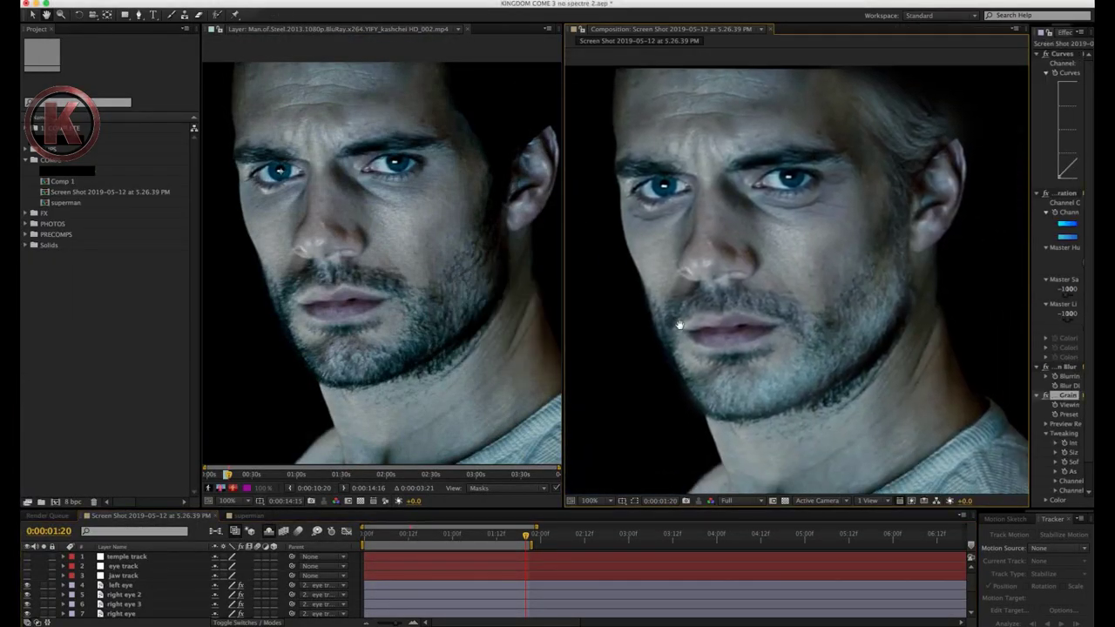
{"action": "left_click_drag", "start_coordinate": [430, 508], "coordinate": [429, 513]}
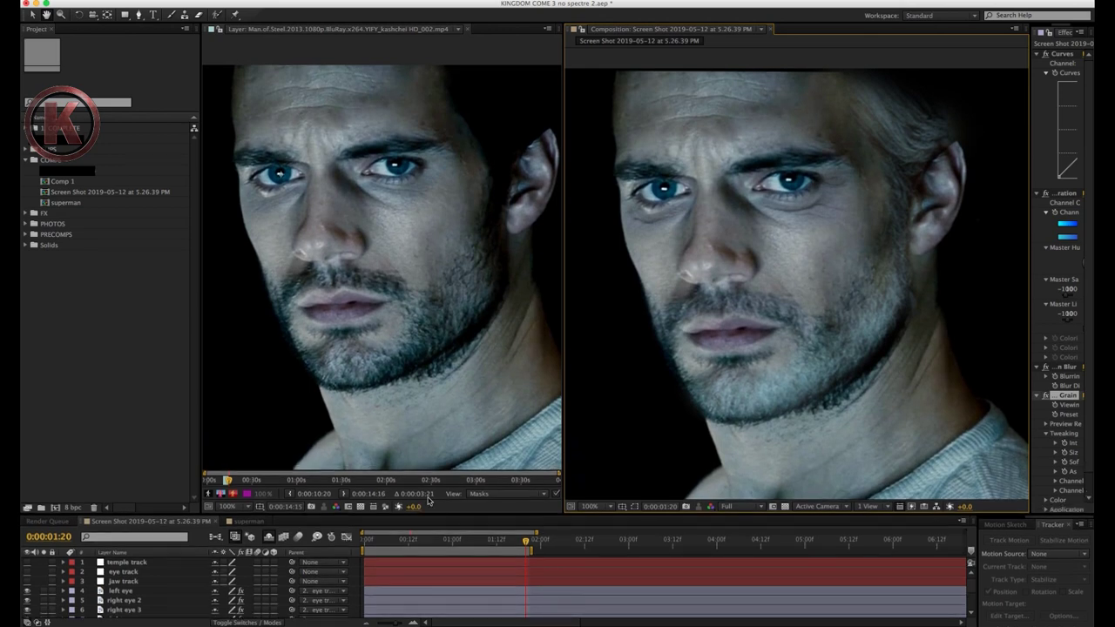
{"action": "left_click_drag", "start_coordinate": [413, 203], "coordinate": [408, 222]}
{"action": "left_click_drag", "start_coordinate": [563, 229], "coordinate": [604, 231]}
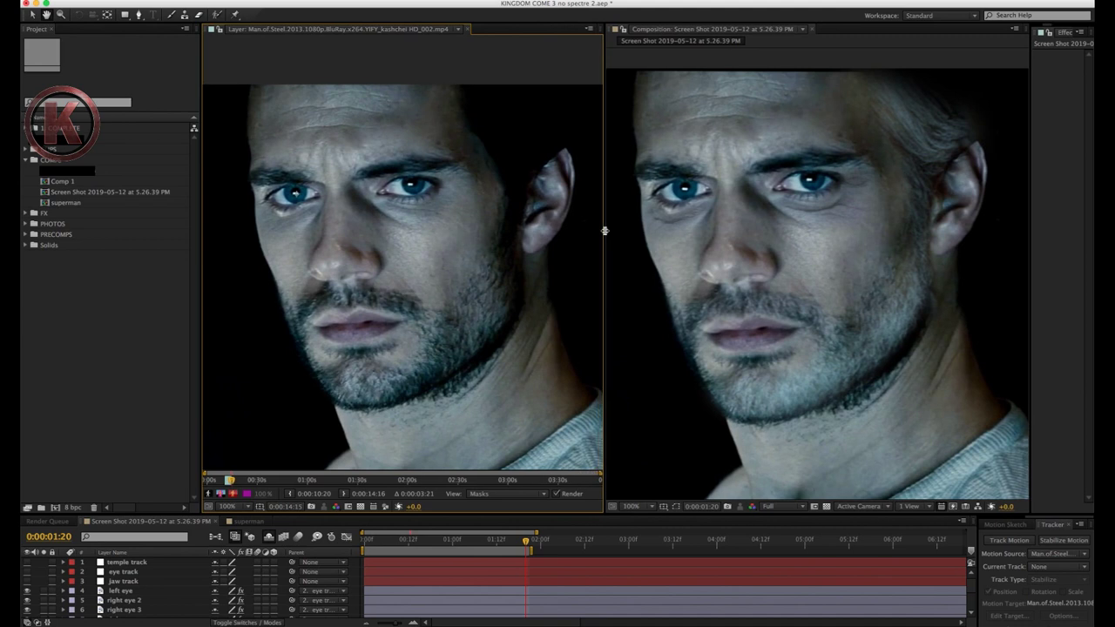